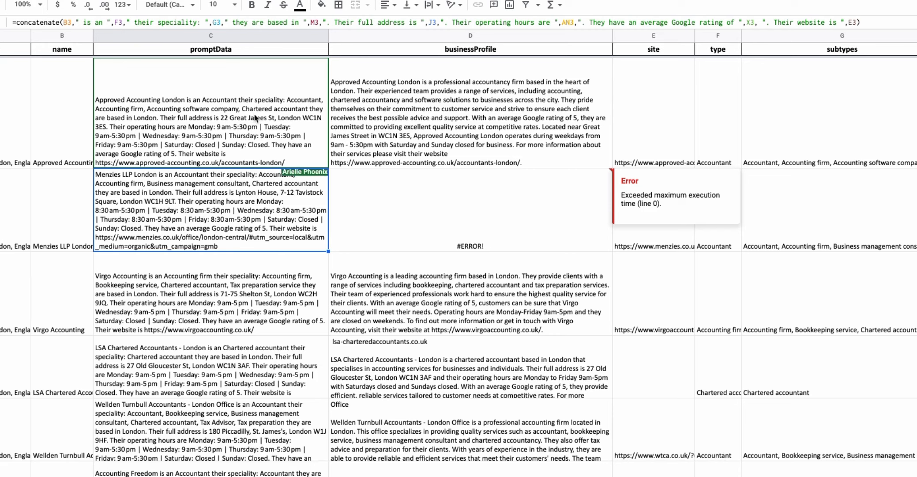
Open the first promptData cell's CONCATENATE formula and inspect its references to the name, type and subtypes columns.
double_click(178, 111)
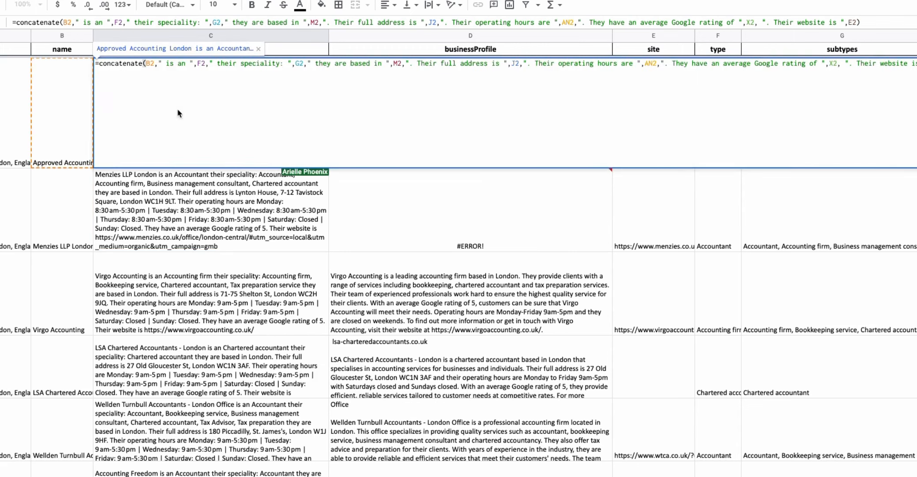
left_click(194, 66)
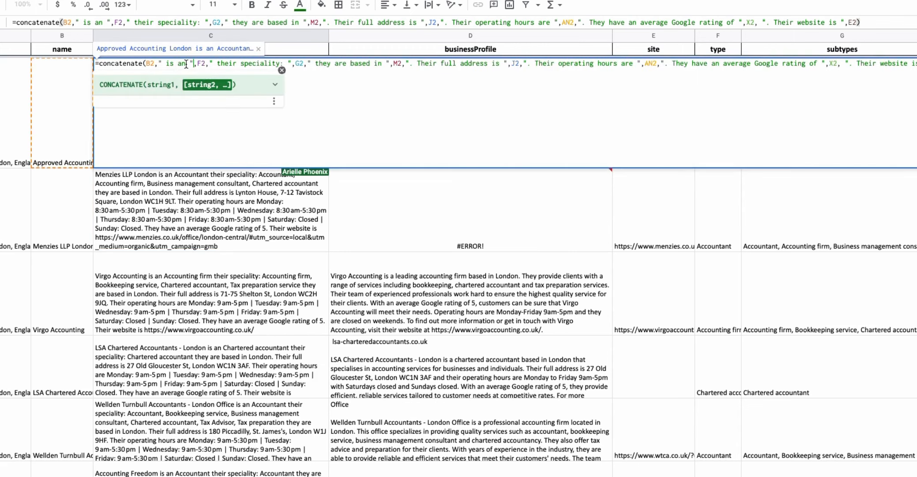
key("Return")
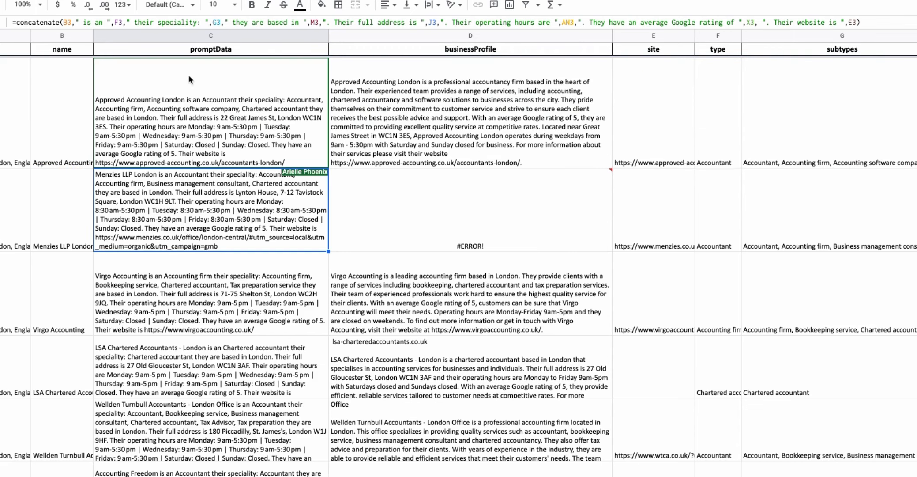
double_click(216, 137)
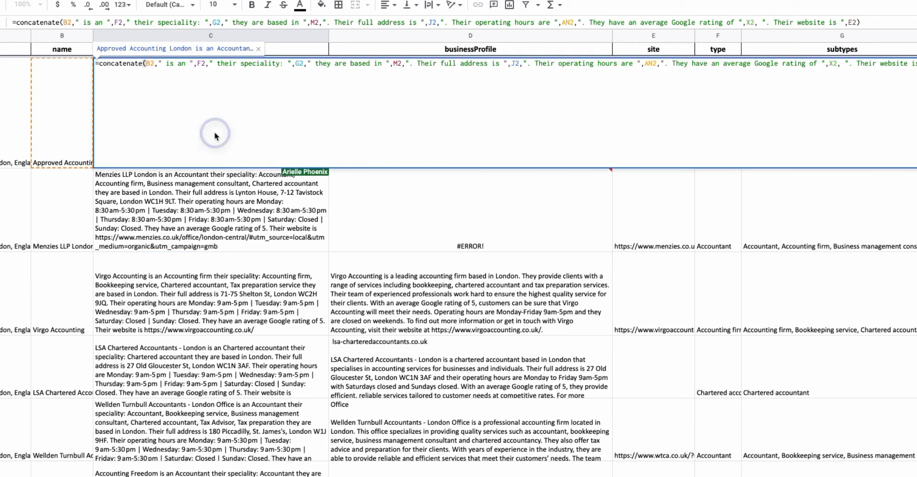
double_click(146, 64)
left_click(162, 64)
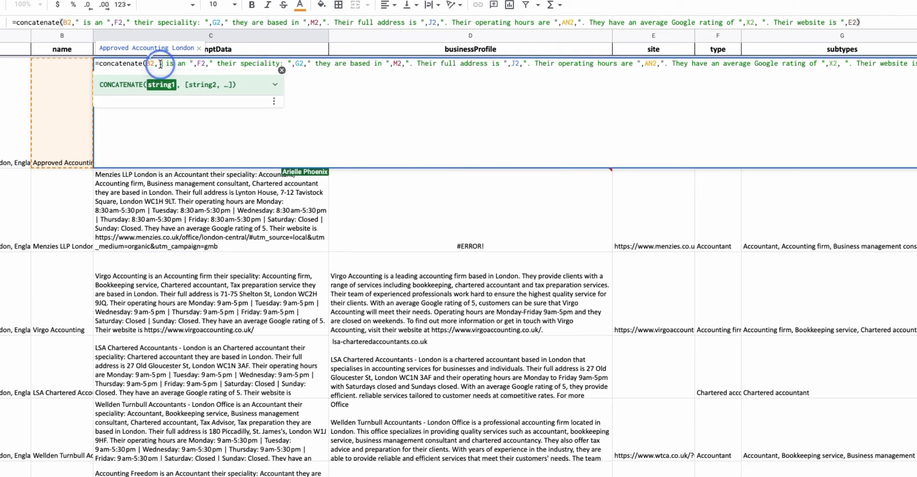
double_click(198, 64)
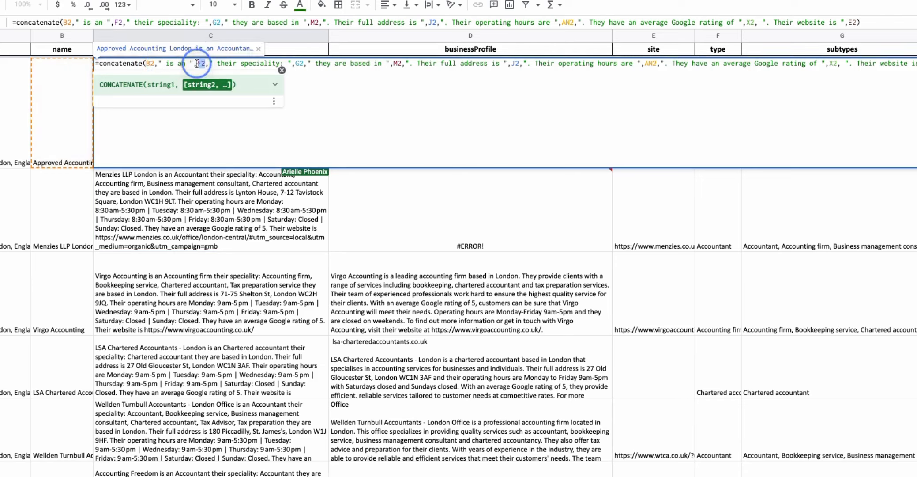
left_click(216, 64)
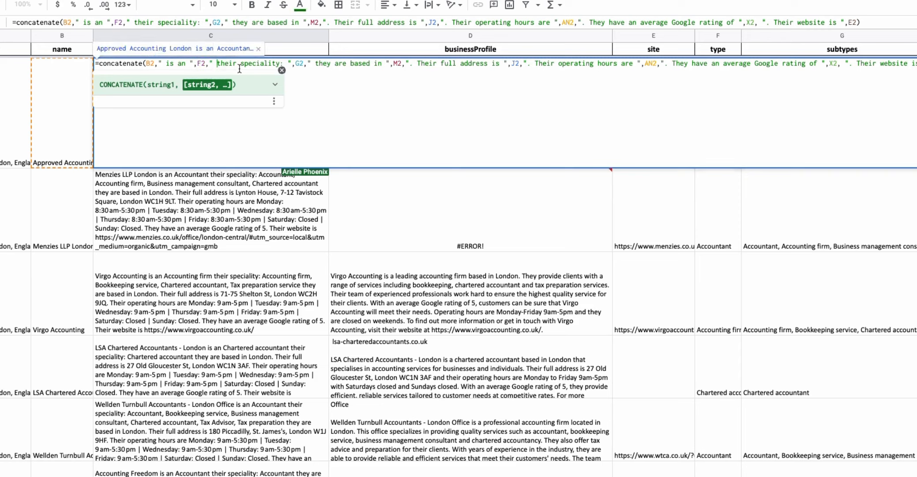
left_click_drag(287, 64, 312, 63)
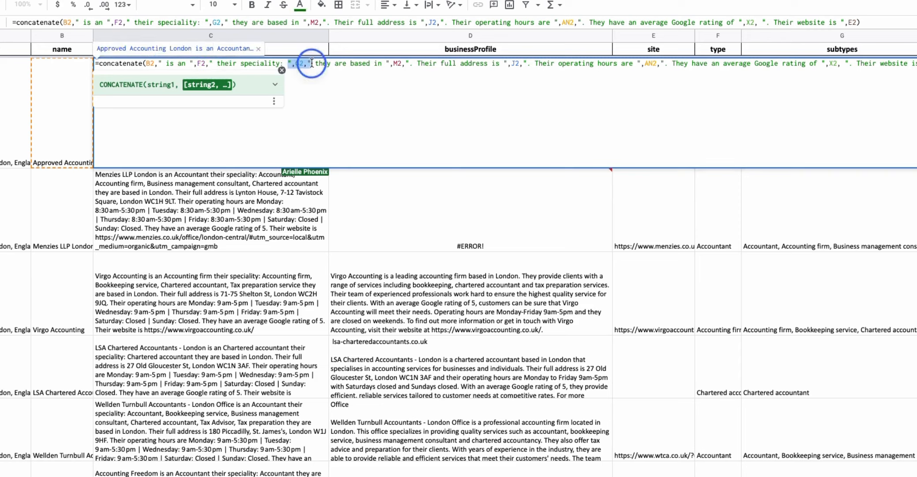
left_click(301, 63)
Inspect the subtypes entry for the first business next to the generated profile.
left_click(790, 42)
double_click(788, 115)
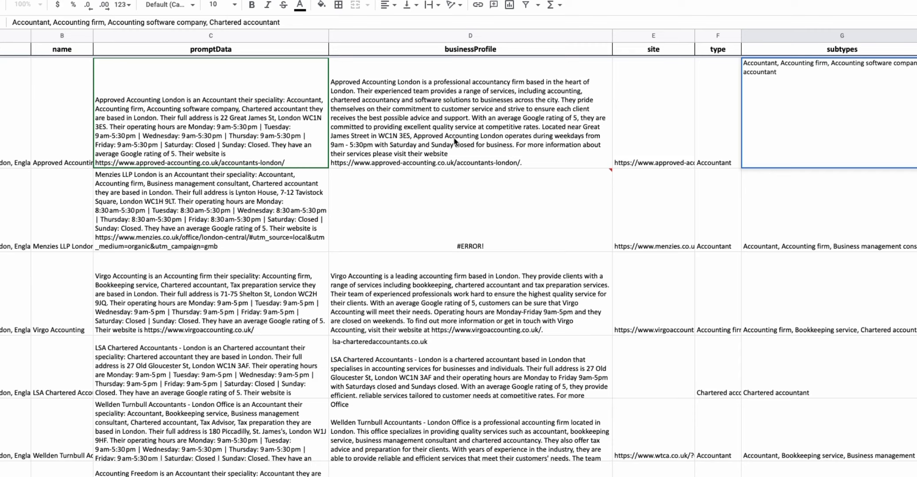
left_click(426, 113)
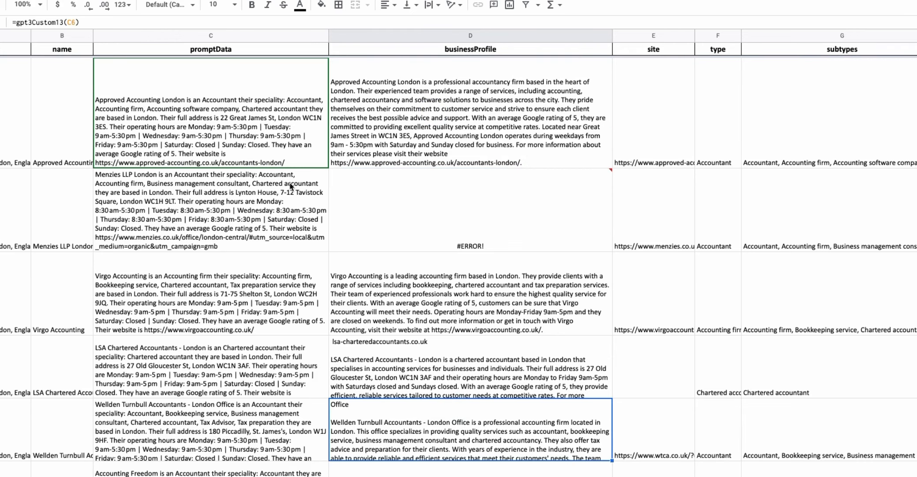
Reopen the first promptData formula and inspect its subtypes and city references.
double_click(217, 125)
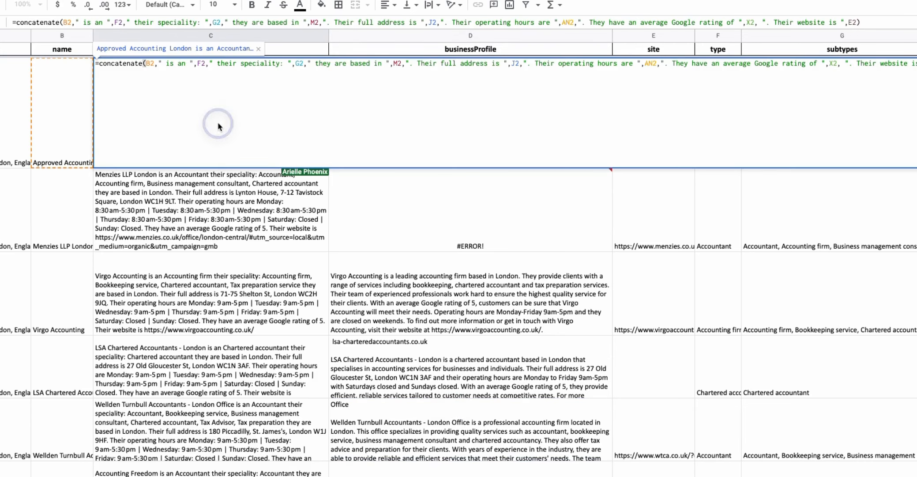
double_click(300, 64)
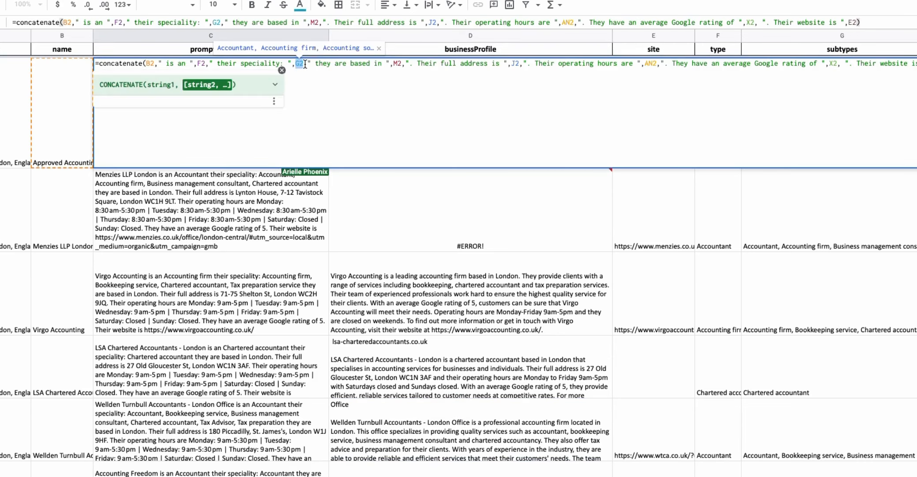
left_click(331, 64)
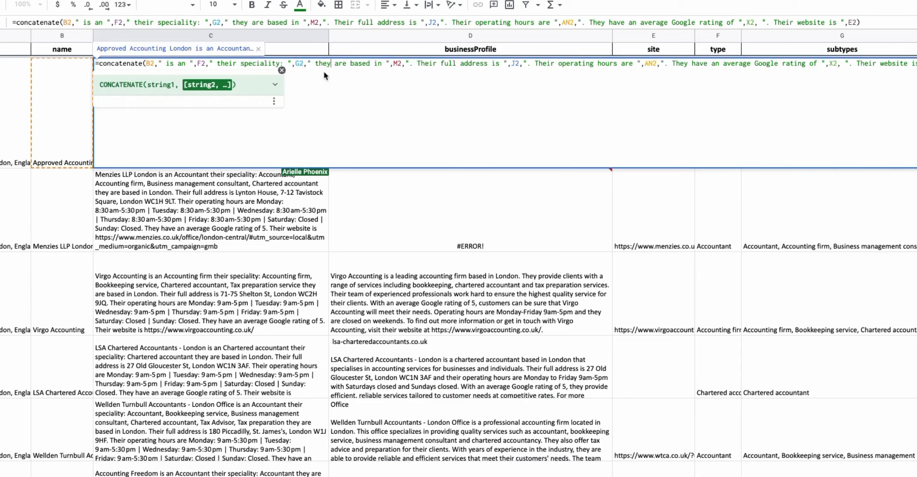
double_click(397, 64)
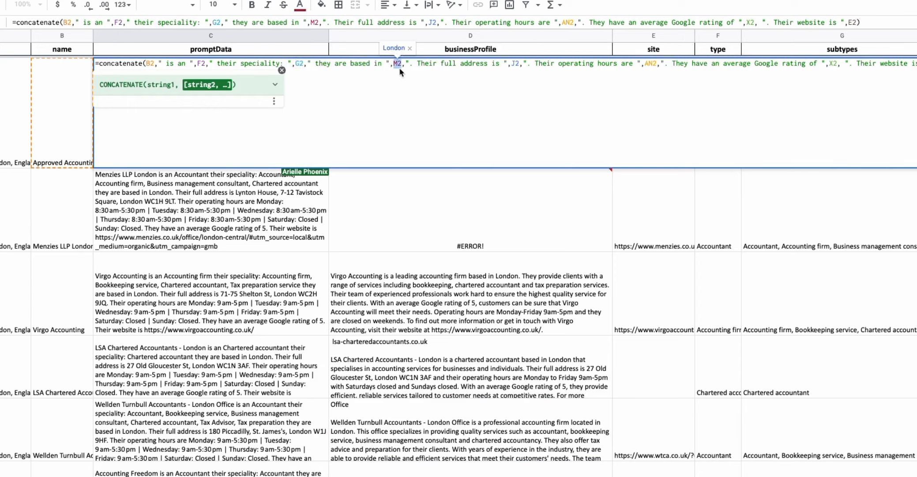
left_click(426, 65)
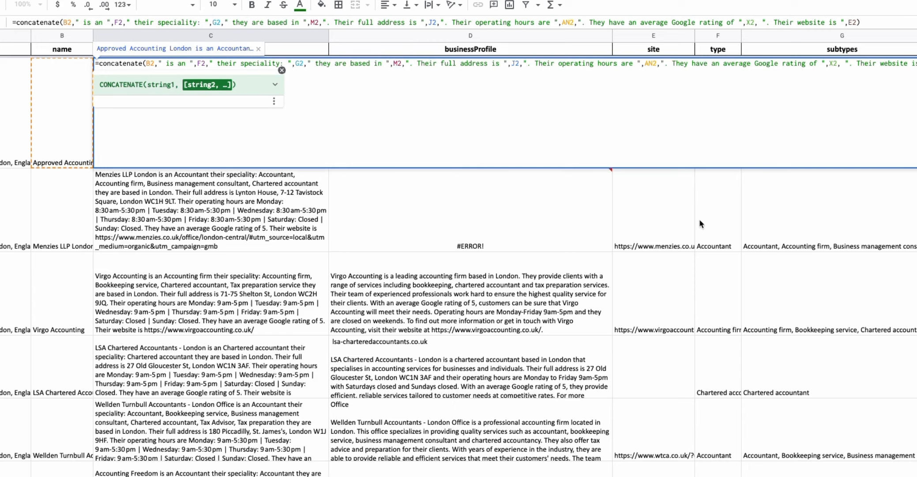
Browse across the sheet's source columns that the promptData formula pulls from, and leave the cell.
scroll(699, 219, "right", 15)
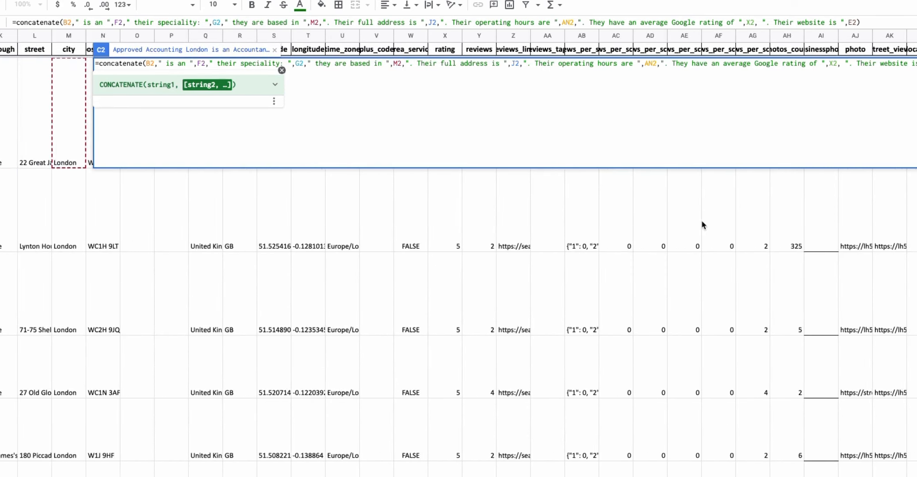
scroll(704, 219, "left", 15)
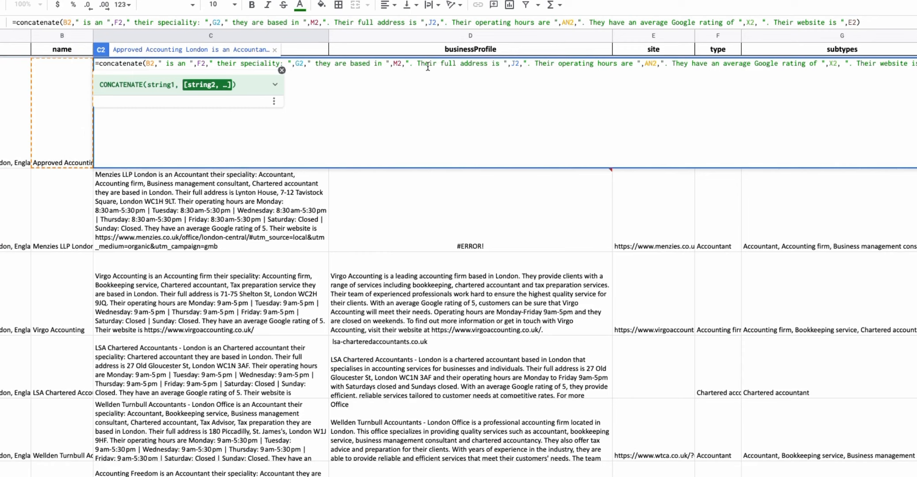
scroll(631, 234, "right", 10)
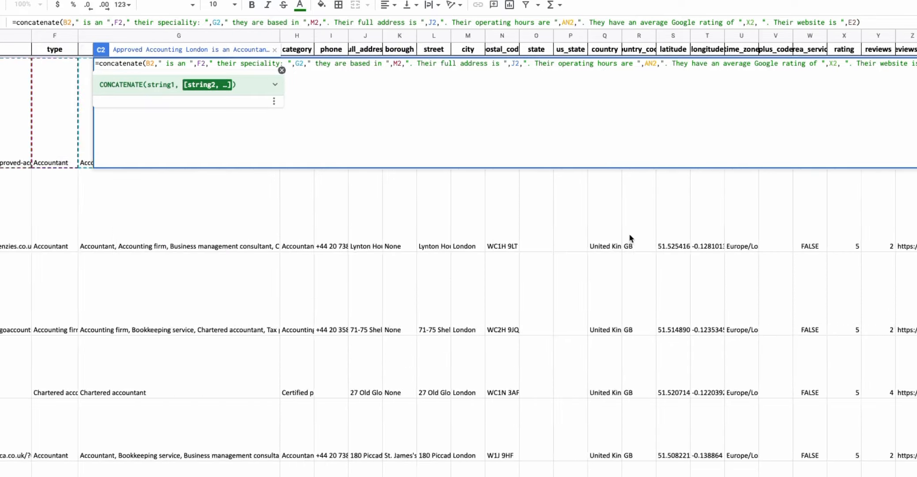
scroll(631, 238, "right", 15)
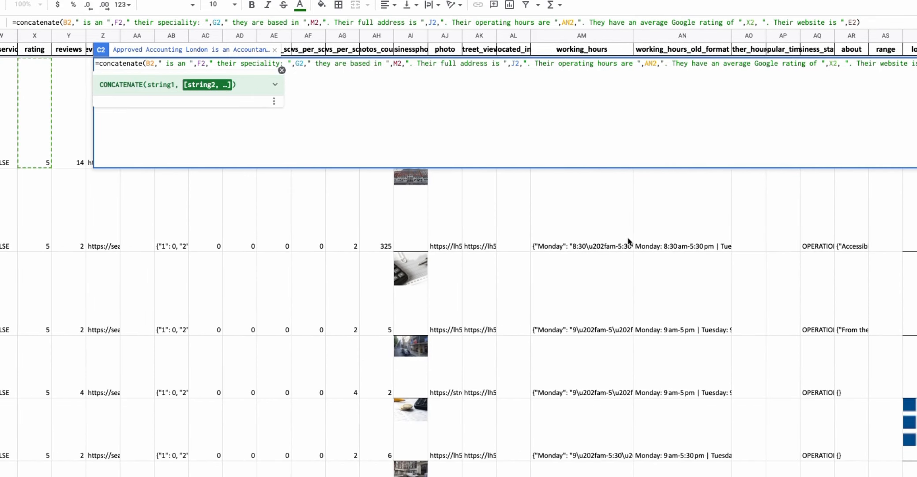
scroll(629, 242, "right", 6)
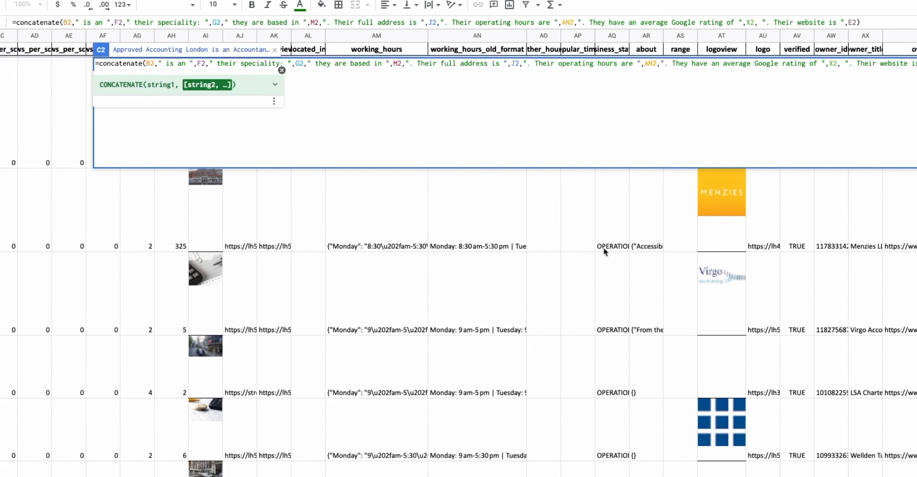
scroll(604, 250, "right", 8)
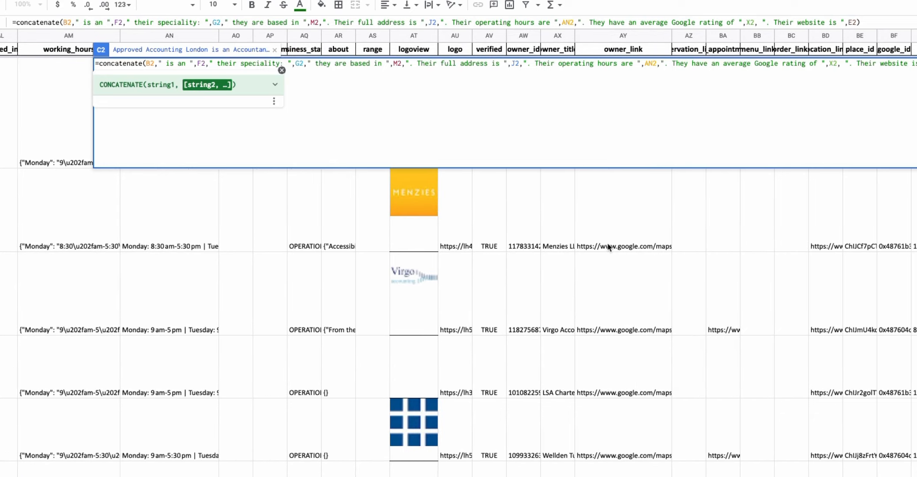
scroll(607, 246, "left", 4)
scroll(605, 242, "left", 15)
scroll(603, 246, "left", 7)
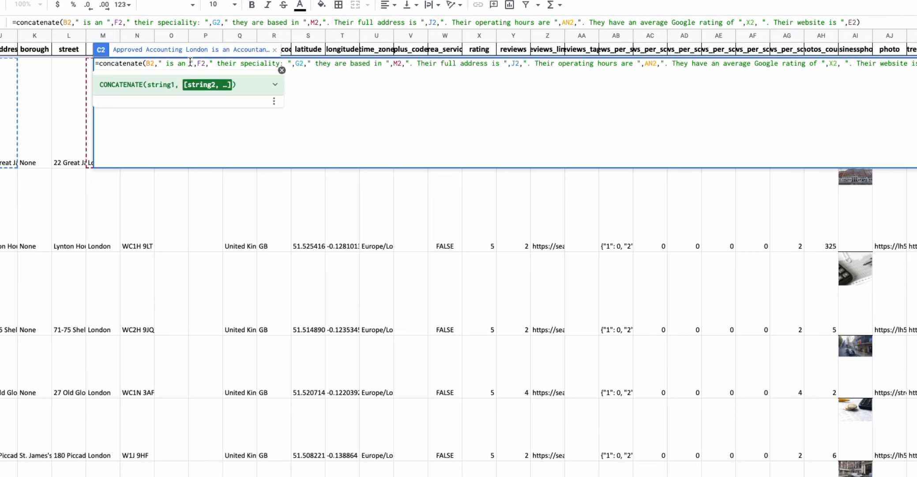
key("Return")
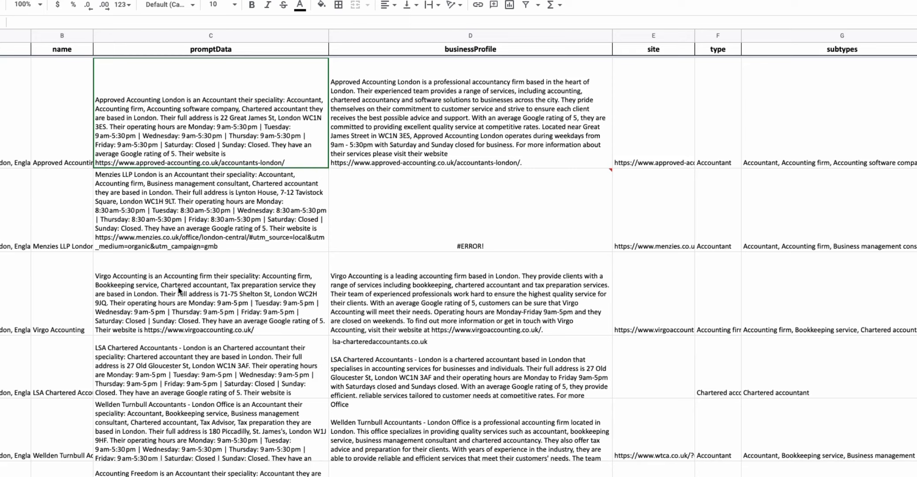
Reopen the first promptData formula and compare its speciality part with the subtypes entry.
left_click(178, 113)
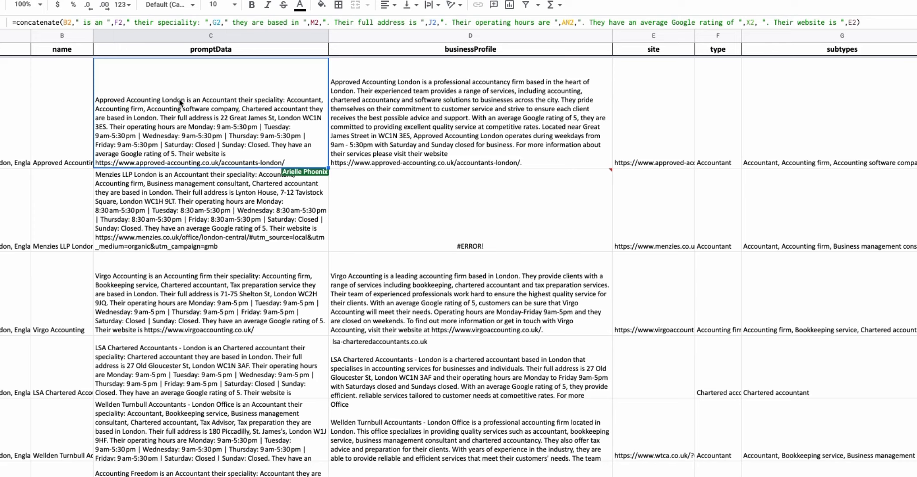
double_click(181, 102)
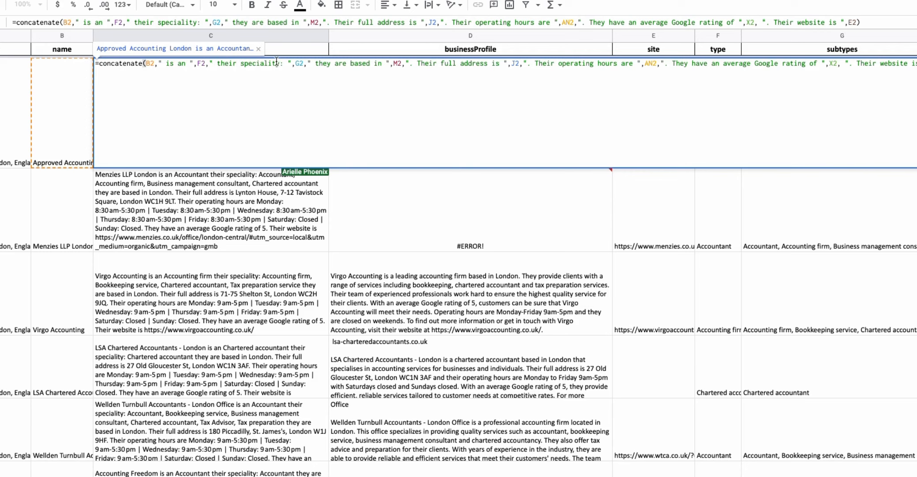
left_click(299, 64)
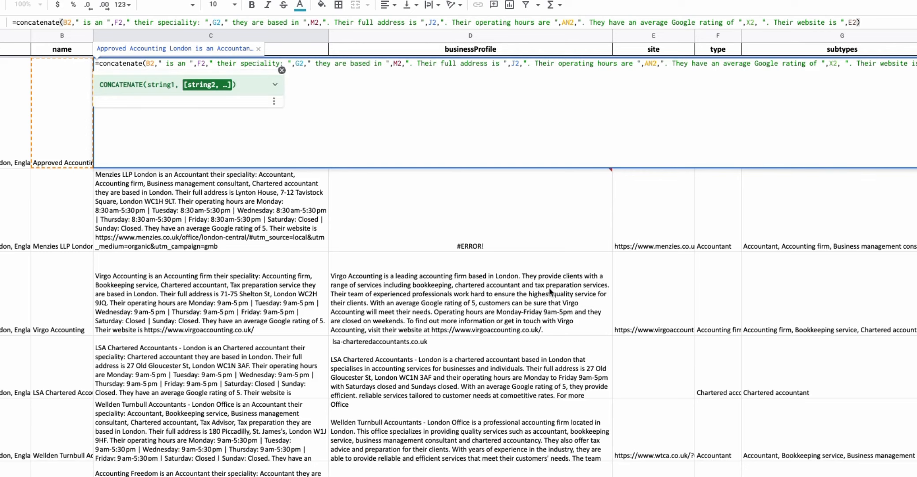
left_click(665, 206)
double_click(790, 136)
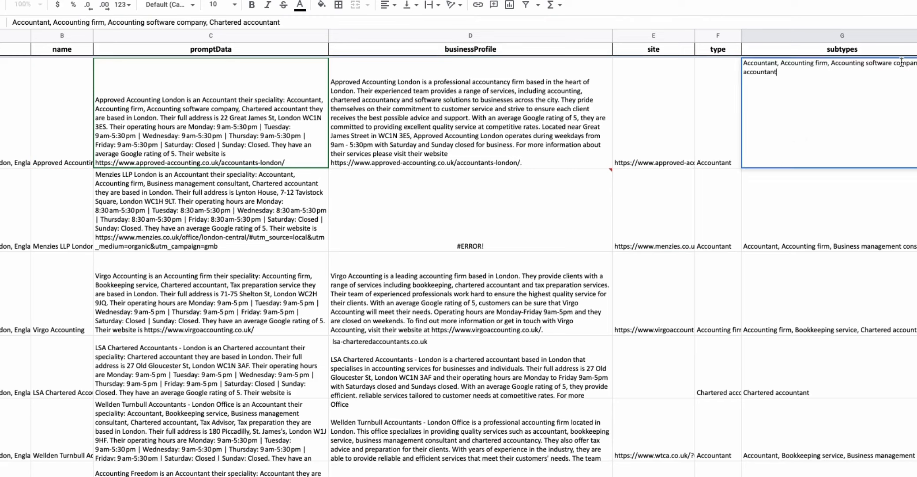
left_click(279, 98)
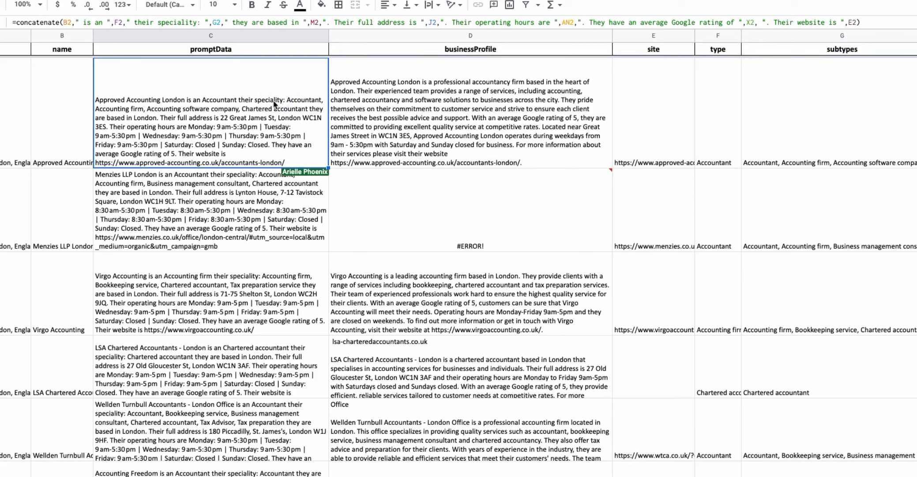
Compare the promptData formulas in the second and third business rows.
left_click(243, 206)
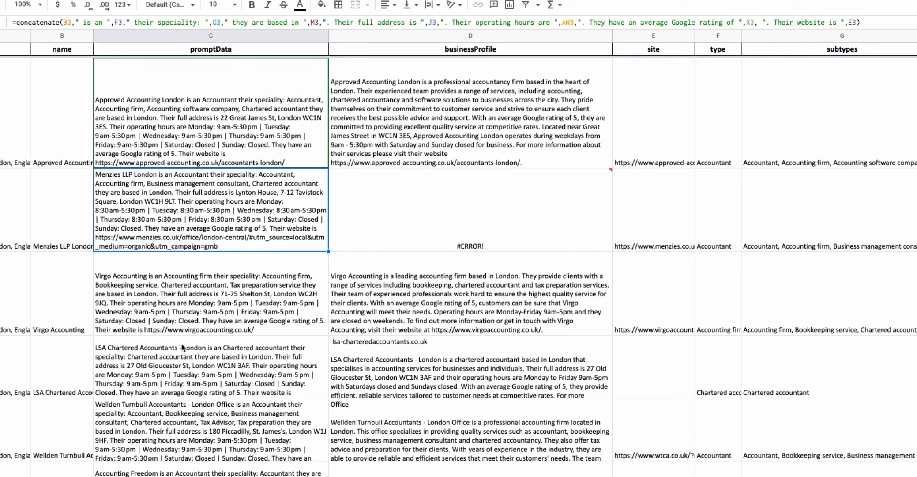
left_click(209, 305)
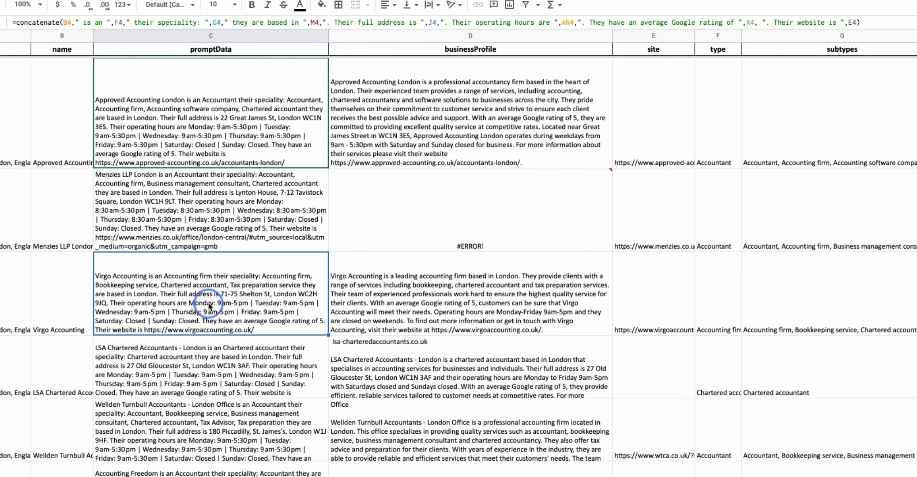
left_click(776, 309)
Step through each reference in the first promptData formula, from name through address to operating hours.
double_click(271, 98)
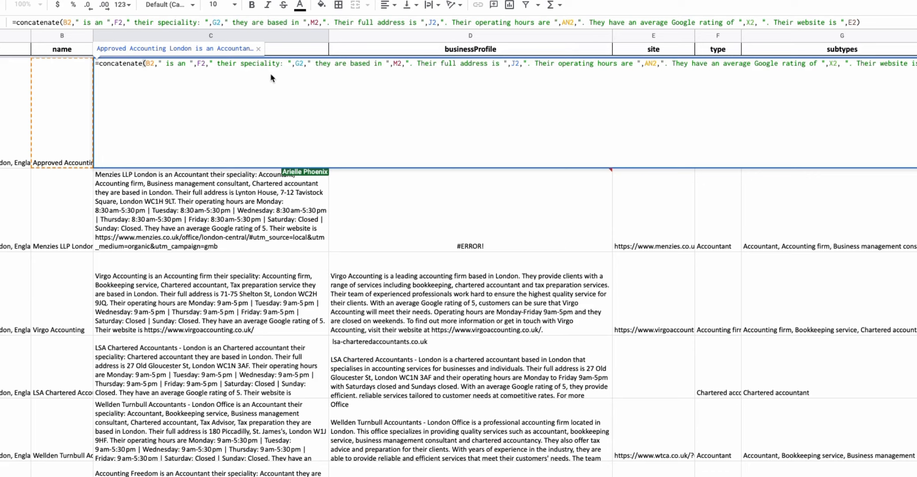
left_click(169, 66)
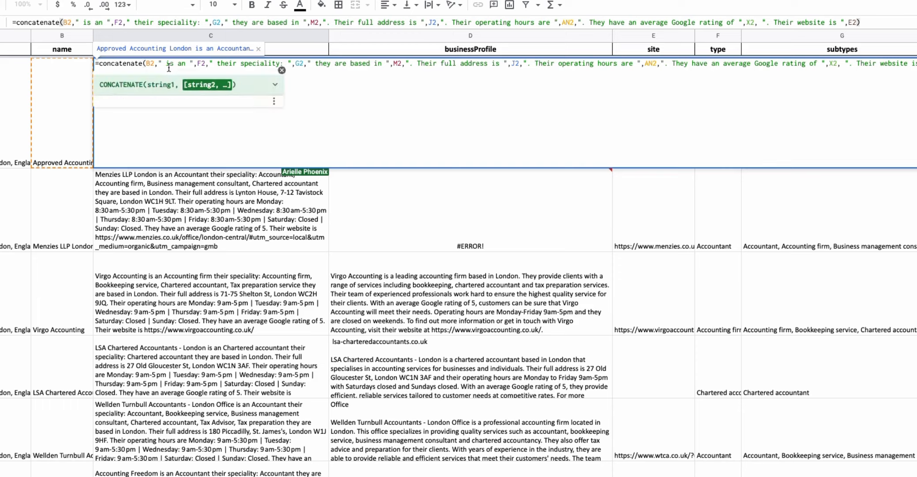
left_click(197, 65)
left_click(302, 64)
left_click(351, 65)
left_click(397, 64)
left_click(513, 64)
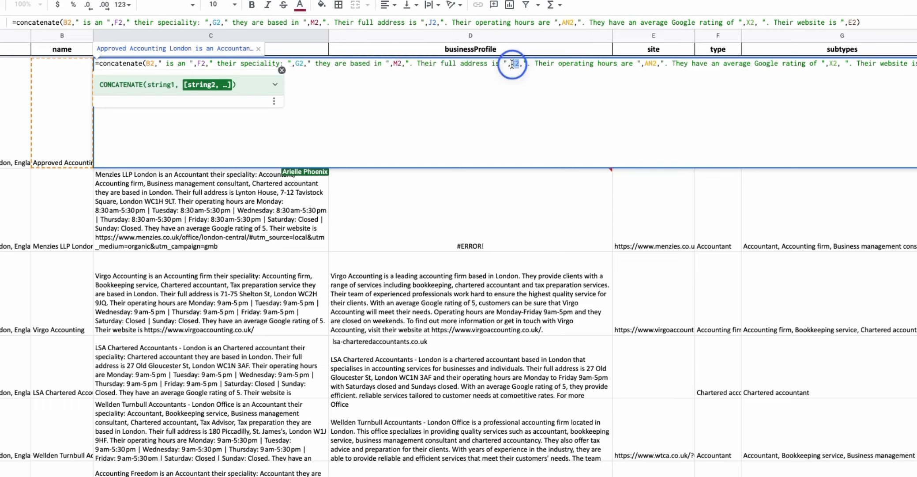
left_click(582, 63)
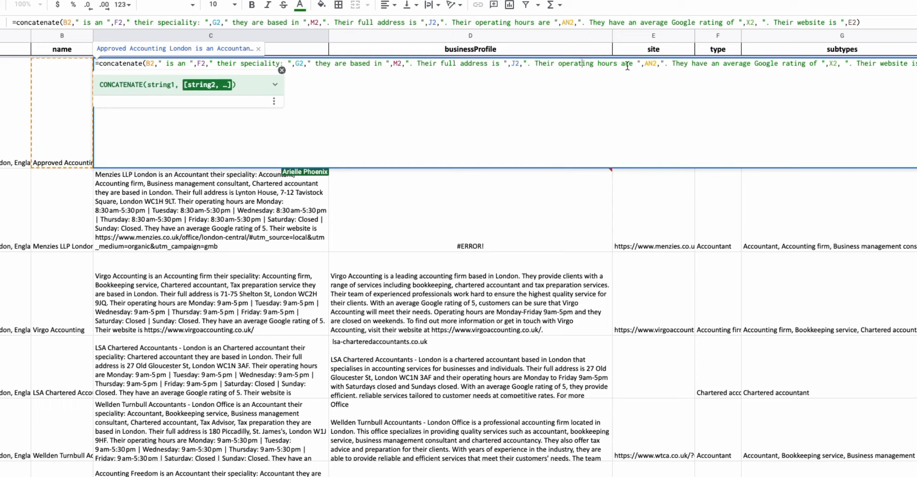
left_click(646, 64)
left_click(653, 65)
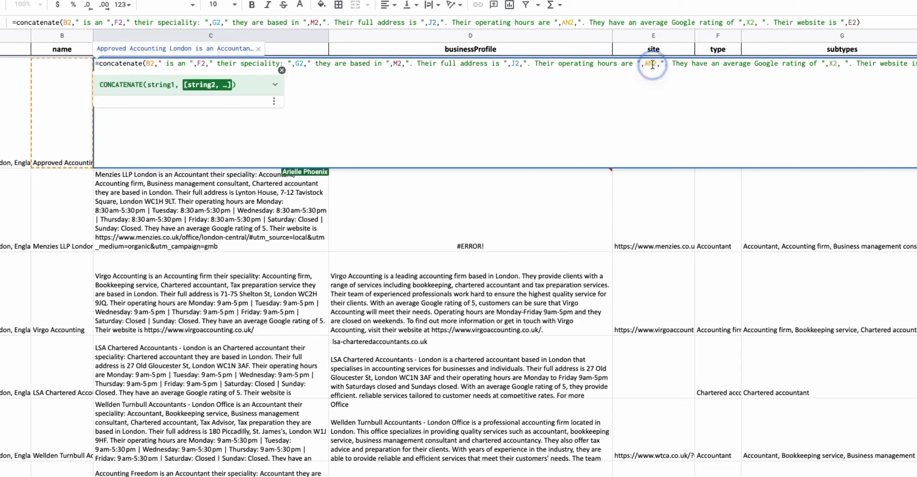
Review the open promptData formula around the operating hours part, then inspect the businessProfile formula that uses it.
left_click(700, 65)
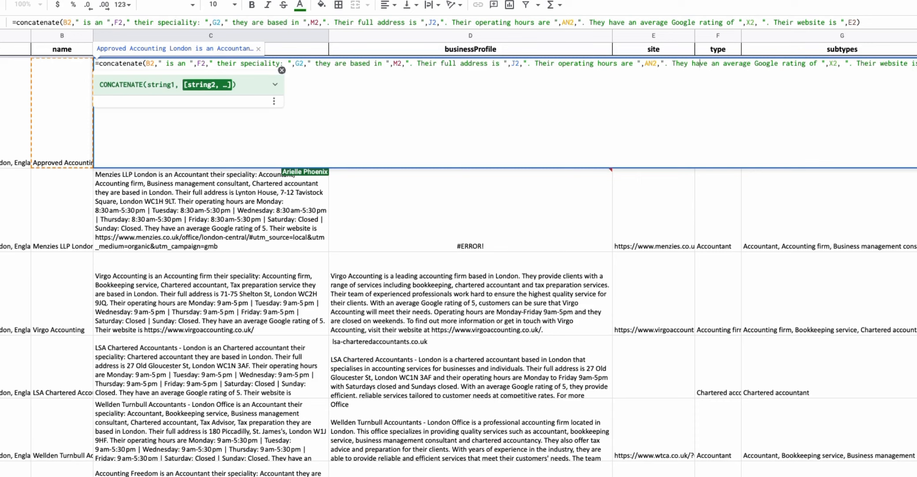
left_click(270, 207)
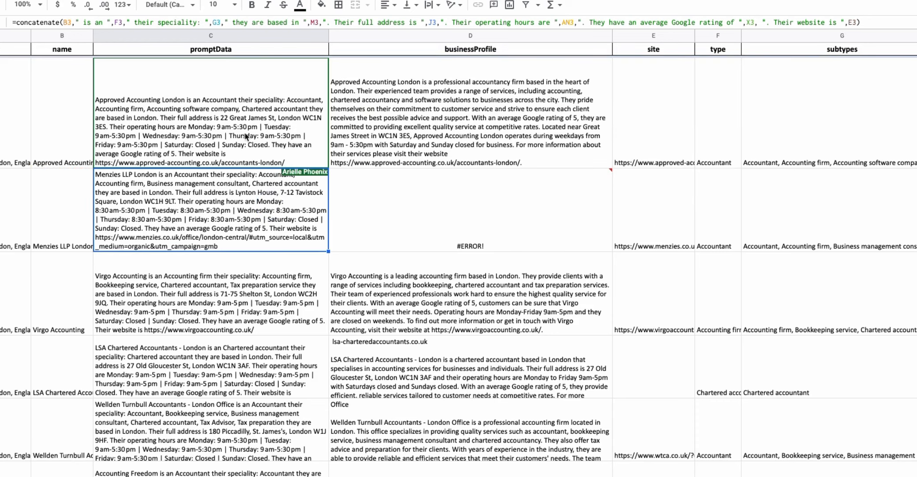
left_click(377, 139)
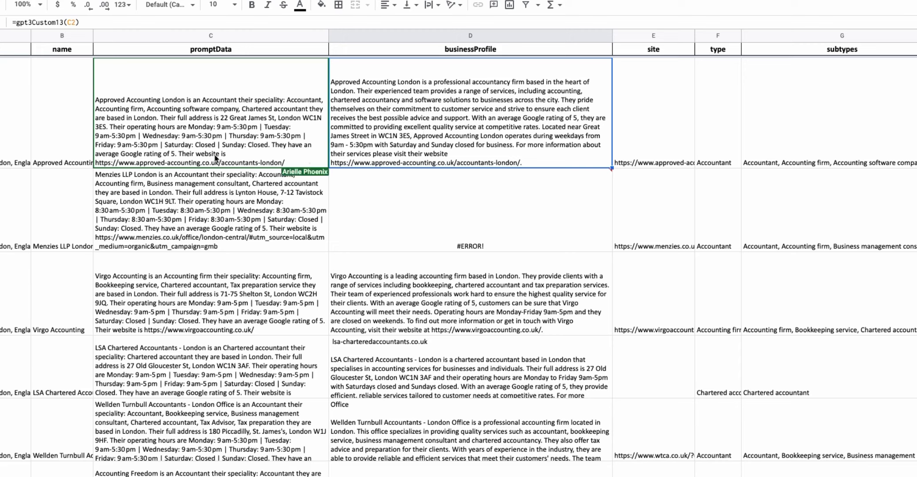
Edit the first promptData formula to add the word "stars" after the average Google rating.
left_click(145, 154)
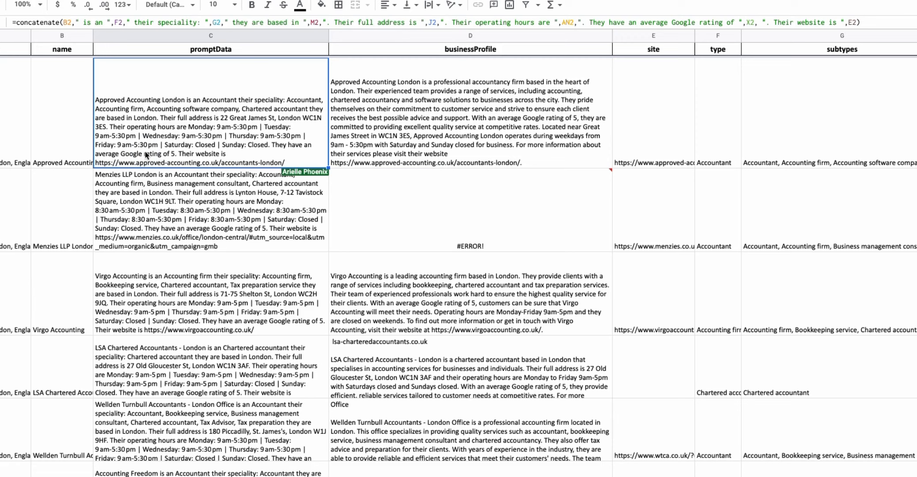
double_click(145, 154)
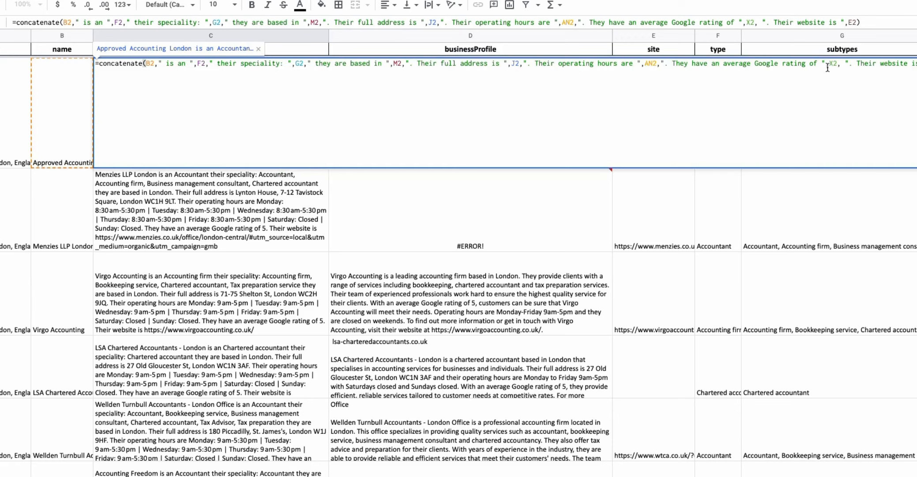
left_click(848, 64)
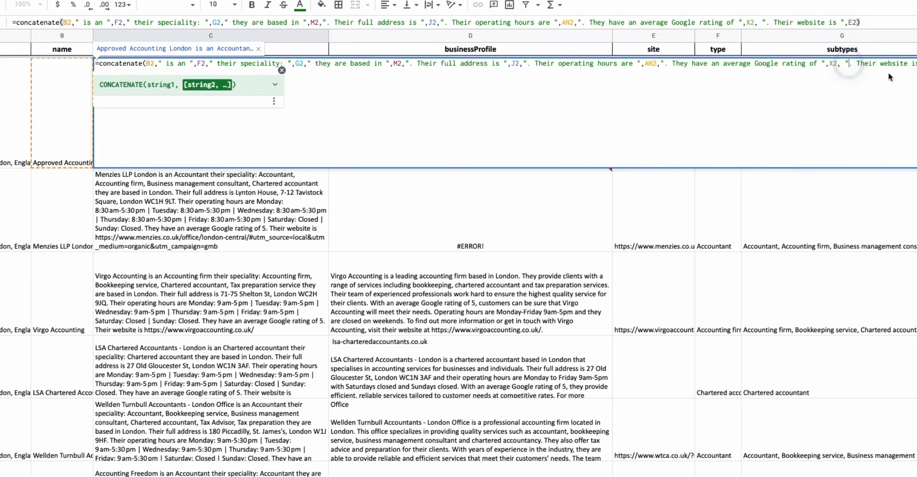
type("stars")
key("Return")
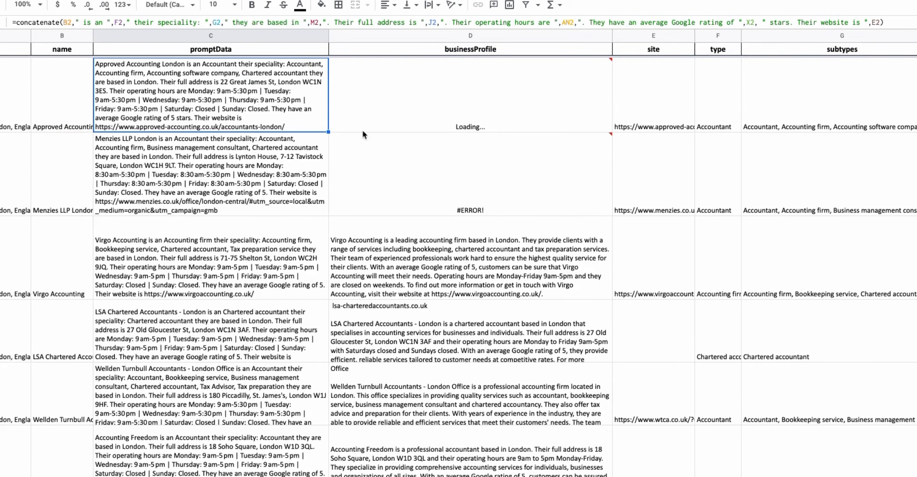
Fill the updated promptData formula down through all business rows of the column.
left_click_drag(328, 132, 323, 216)
left_click(268, 176)
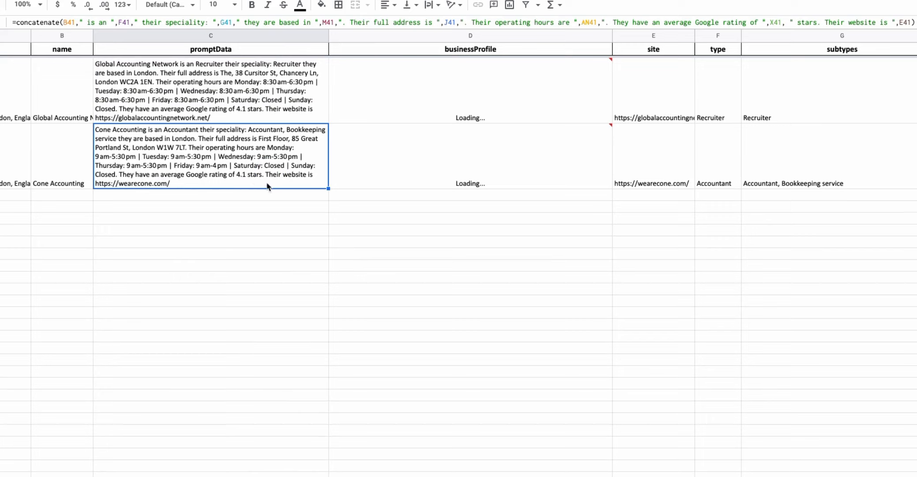
left_click_drag(59, 235, 20, 388)
left_click(318, 394)
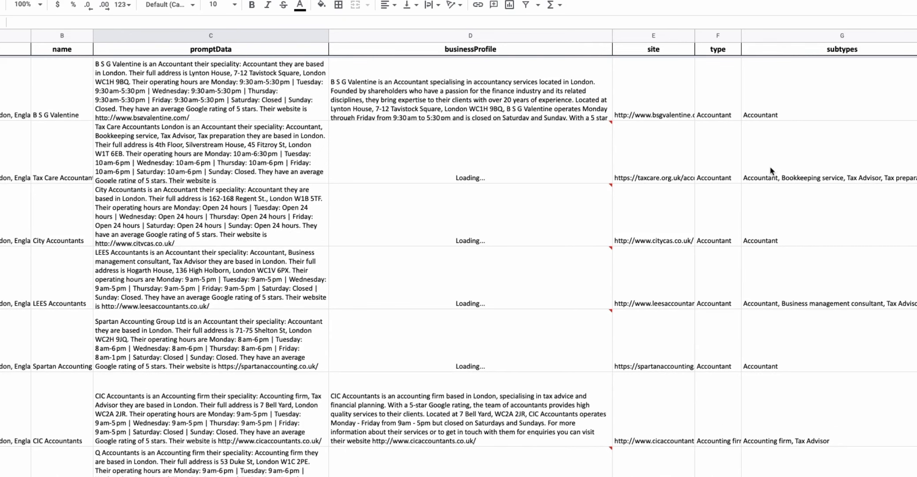
Examine the rating column values across the business rows.
scroll(769, 167, "right", 20)
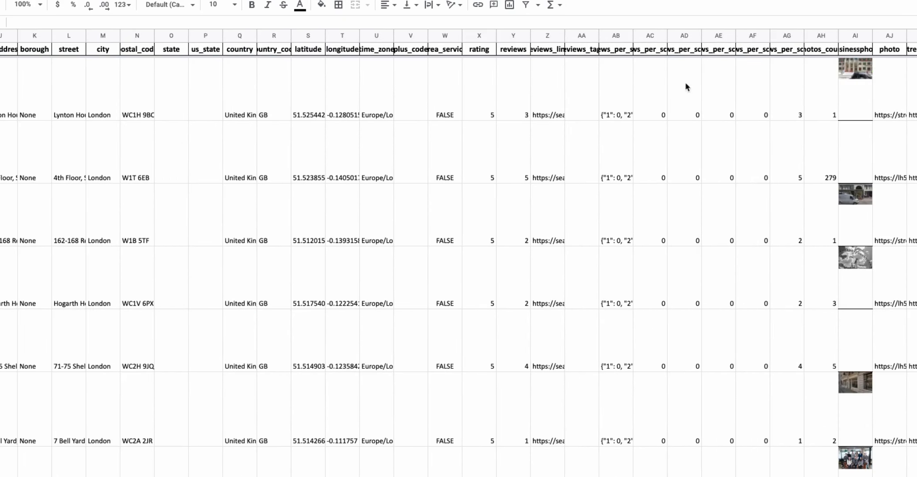
left_click(481, 82)
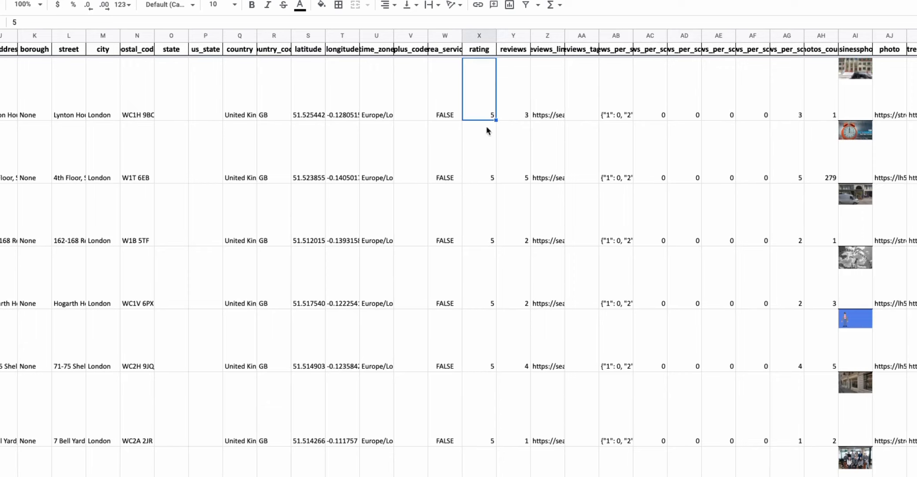
scroll(489, 218, "down", 1)
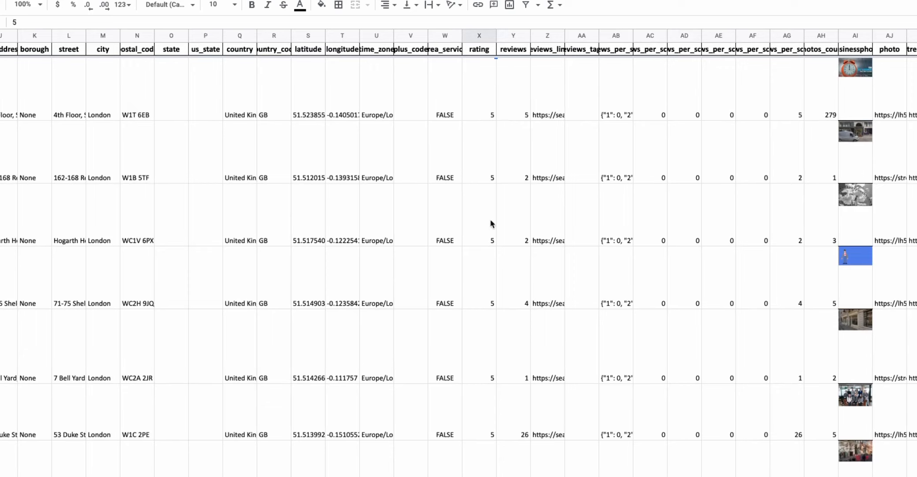
scroll(496, 175, "up", 1)
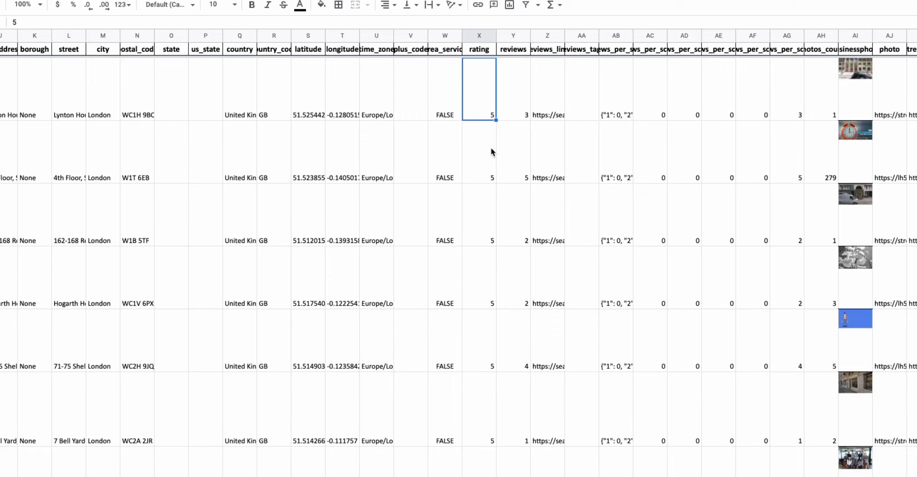
scroll(482, 168, "down", 1)
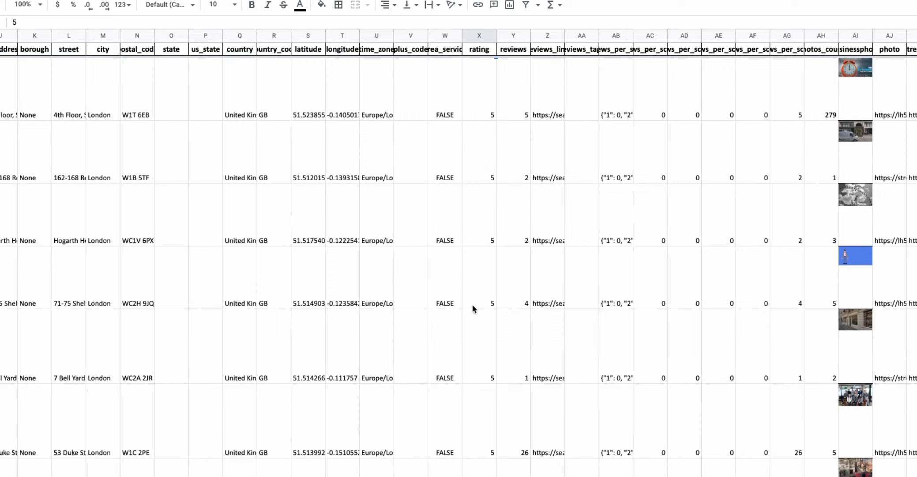
scroll(487, 372, "down", 15)
scroll(488, 368, "down", 5)
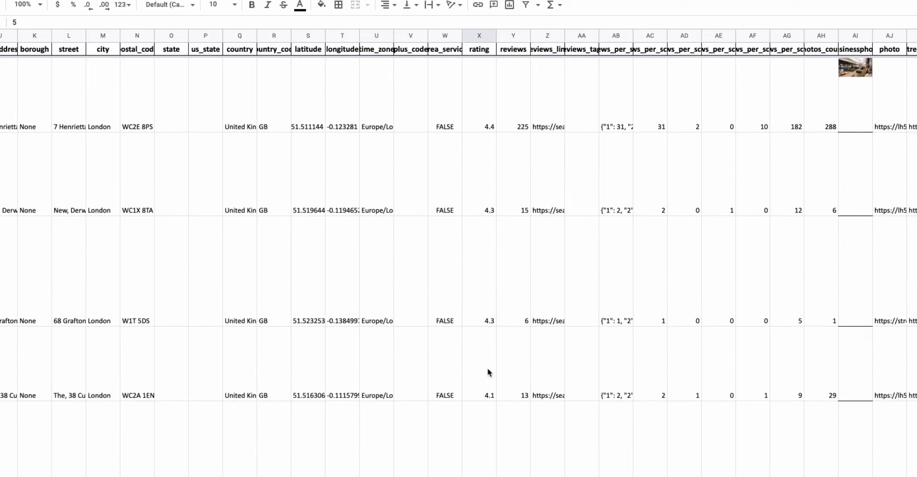
left_click(487, 372)
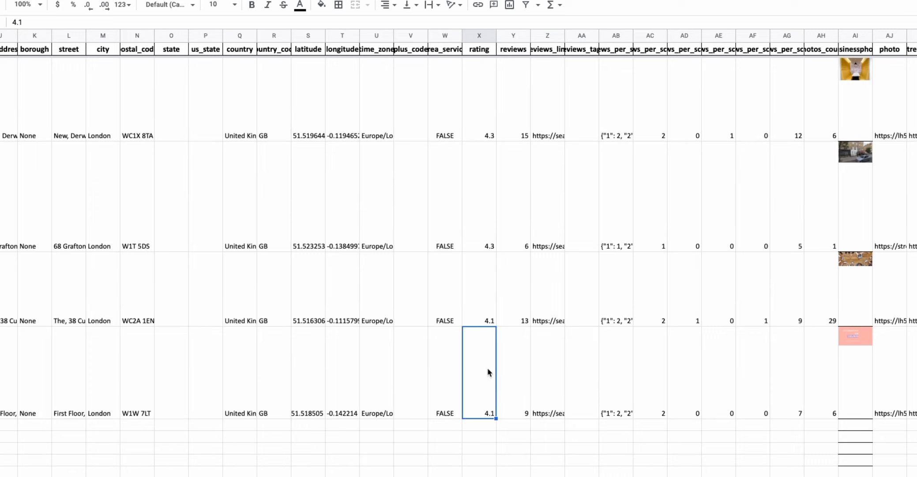
scroll(487, 372, "up", 20)
scroll(487, 368, "up", 20)
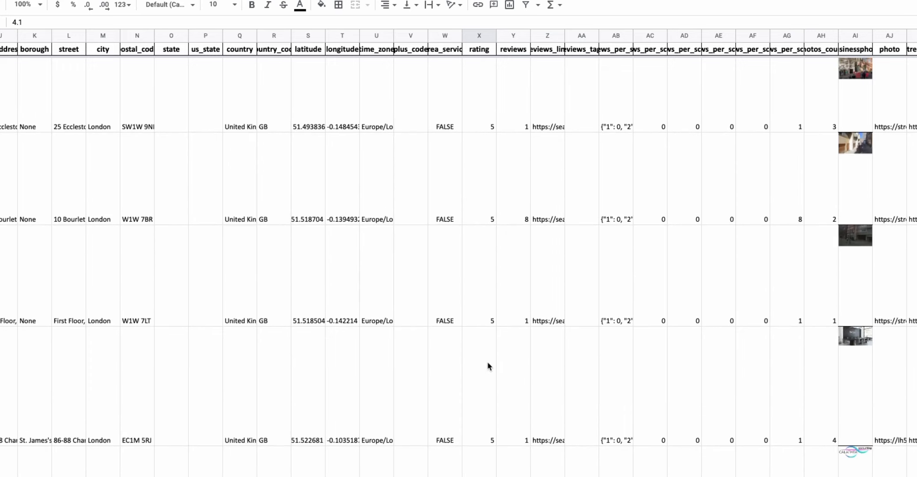
scroll(528, 261, "up", 10)
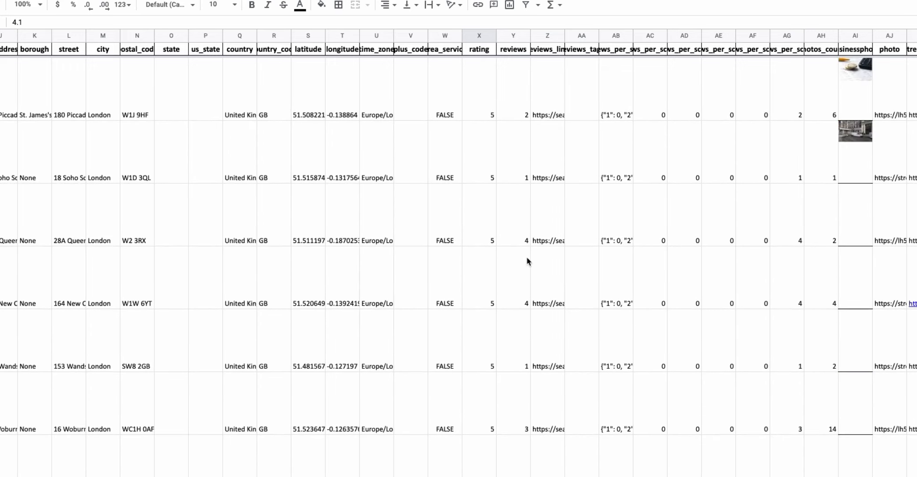
Compare the reviews counts against the ratings for the businesses, then return to the prompt columns.
left_click(515, 37)
left_click(509, 159)
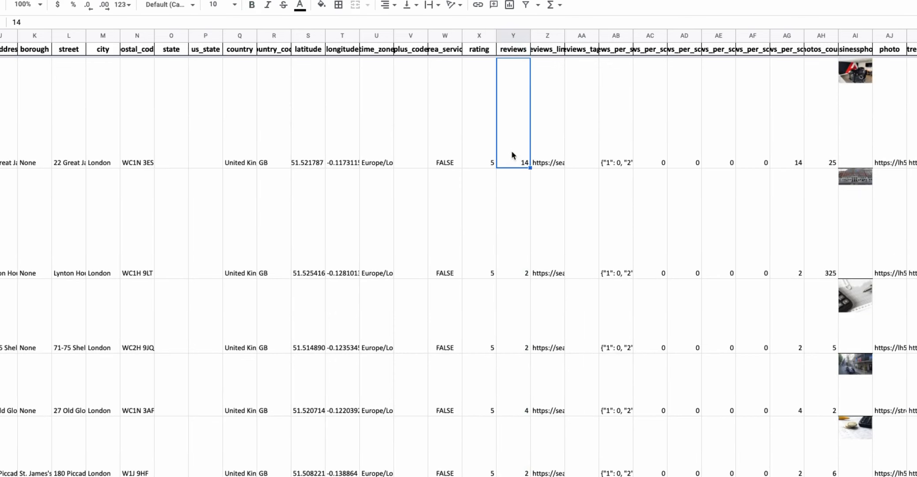
left_click(486, 154)
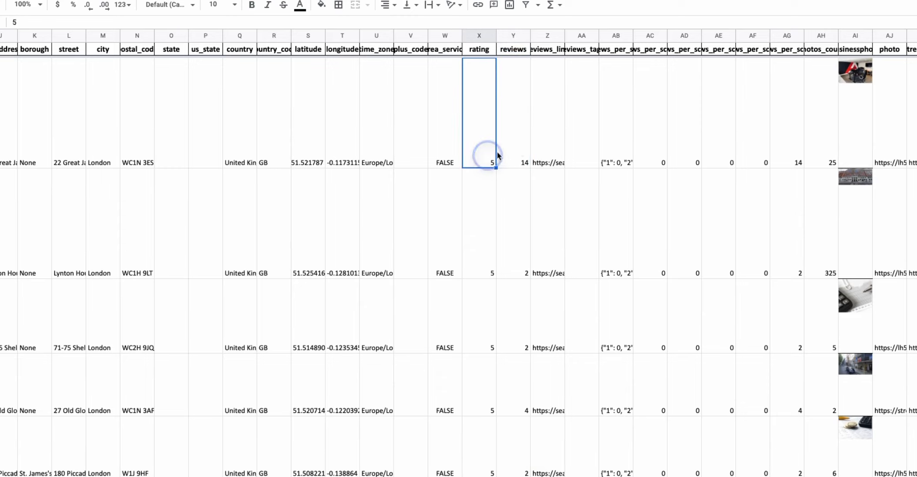
left_click(518, 150)
left_click(483, 149)
left_click(518, 406)
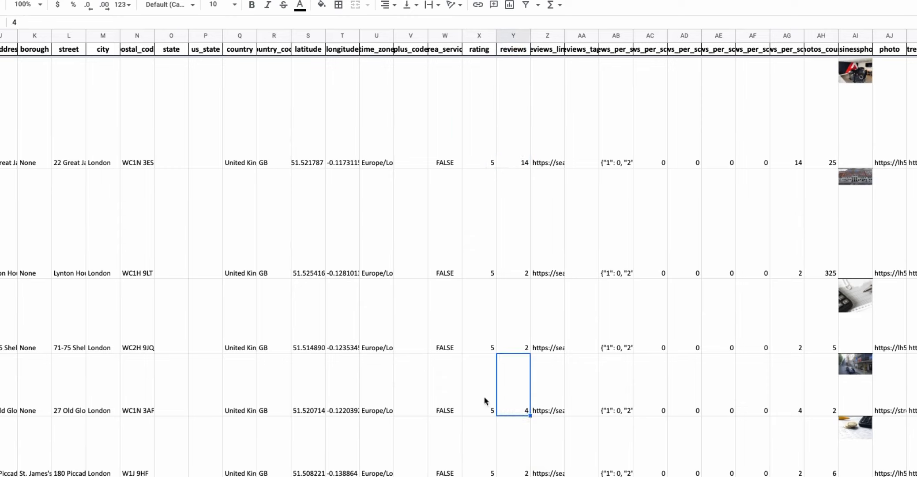
left_click(510, 190)
scroll(514, 208, "down", 5)
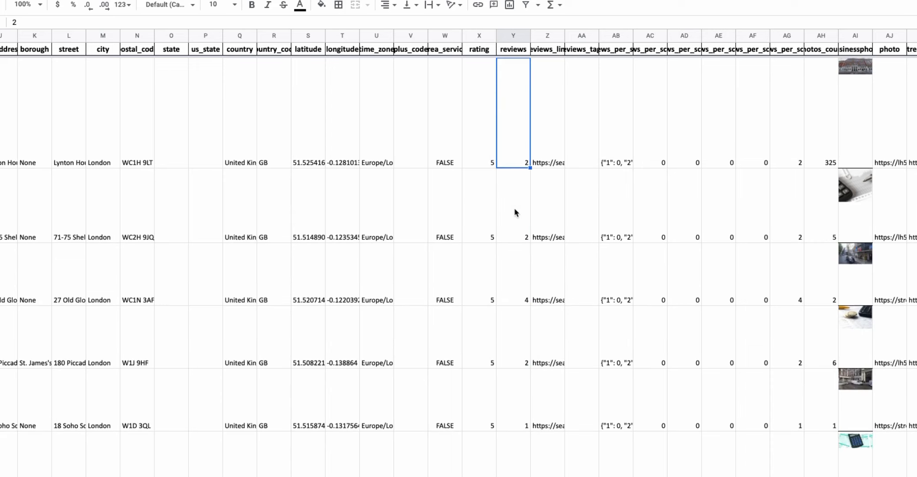
scroll(517, 269, "down", 5)
left_click(513, 219)
left_click(514, 172)
left_click(520, 221)
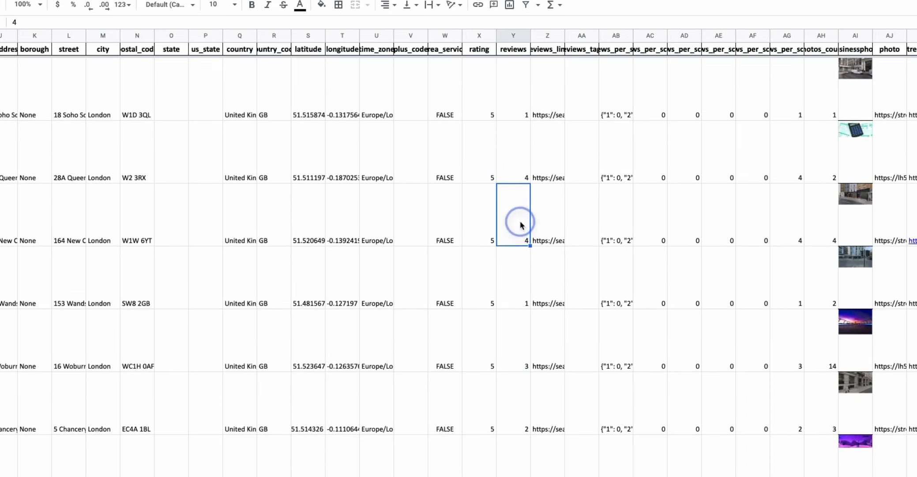
scroll(520, 264, "up", 5)
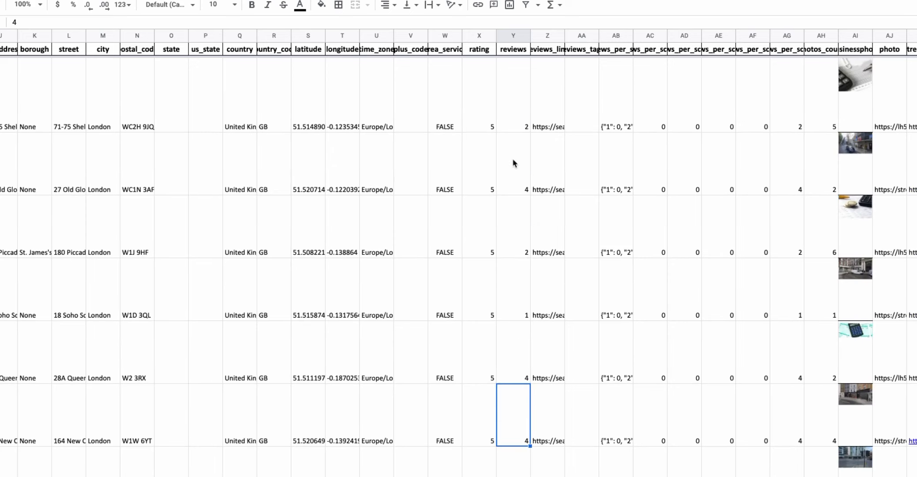
scroll(367, 178, "up", 5)
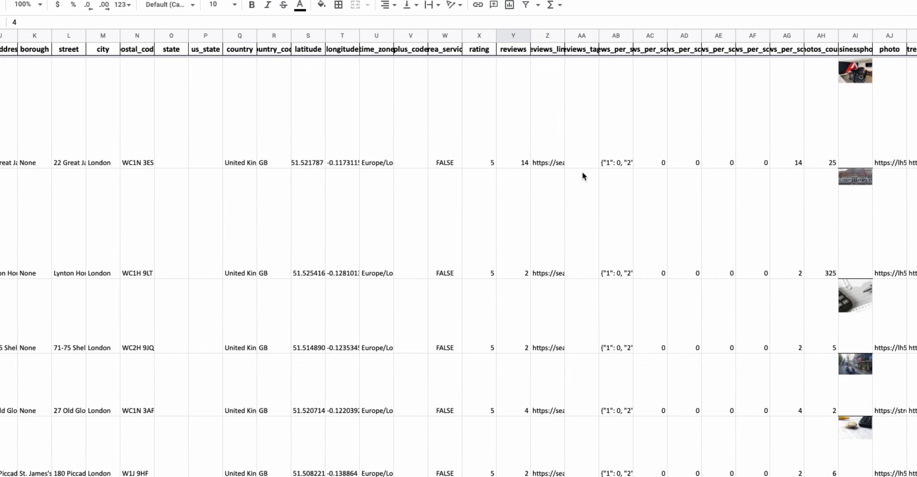
scroll(626, 181, "right", 4)
scroll(627, 179, "left", 12)
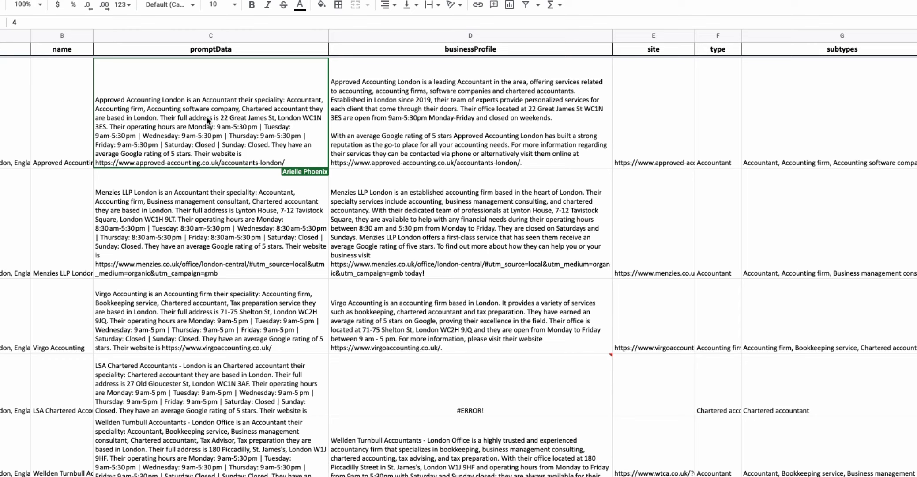
Compare the regenerated business profiles with their promptData prompts for the first rows.
left_click(46, 133)
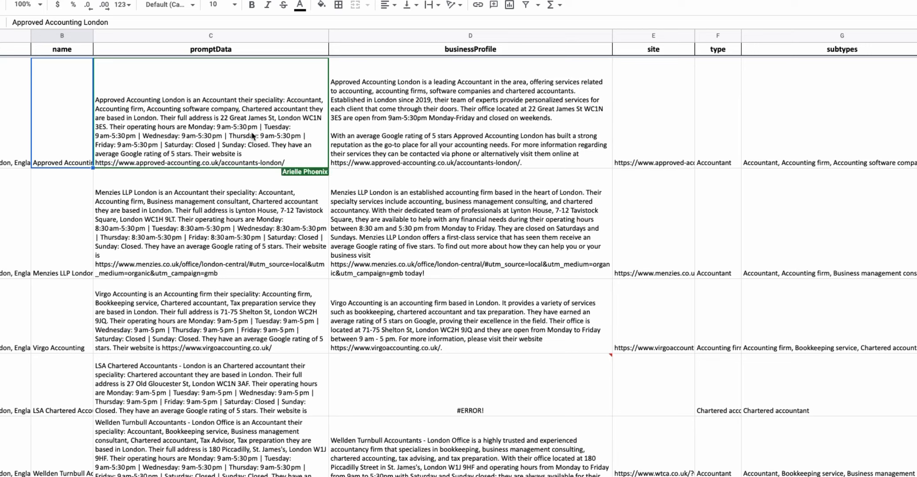
left_click(467, 121)
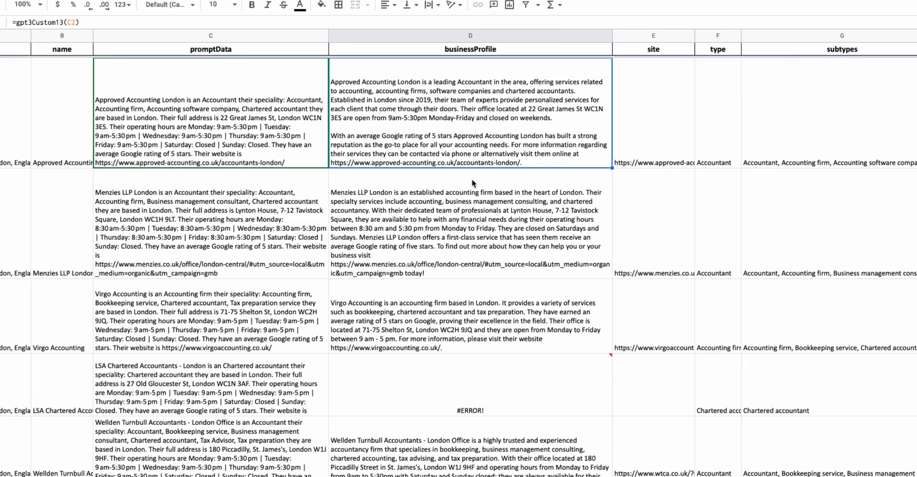
left_click(181, 139)
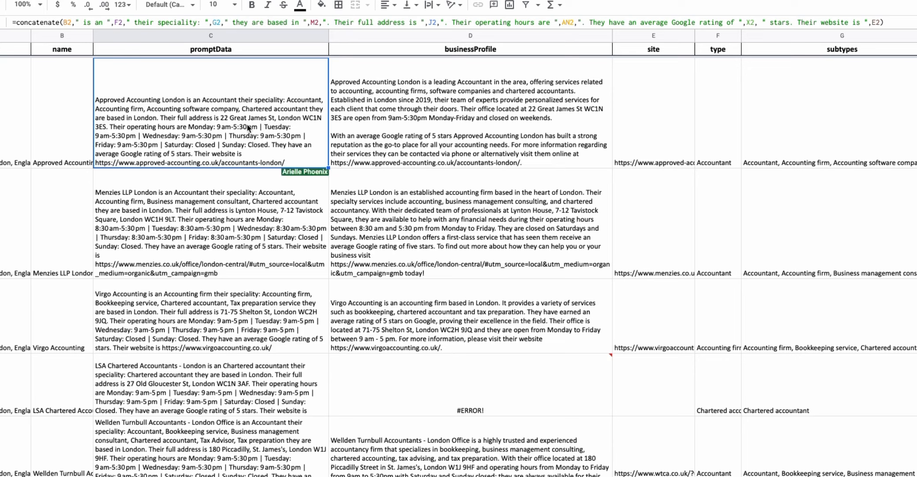
left_click(439, 249)
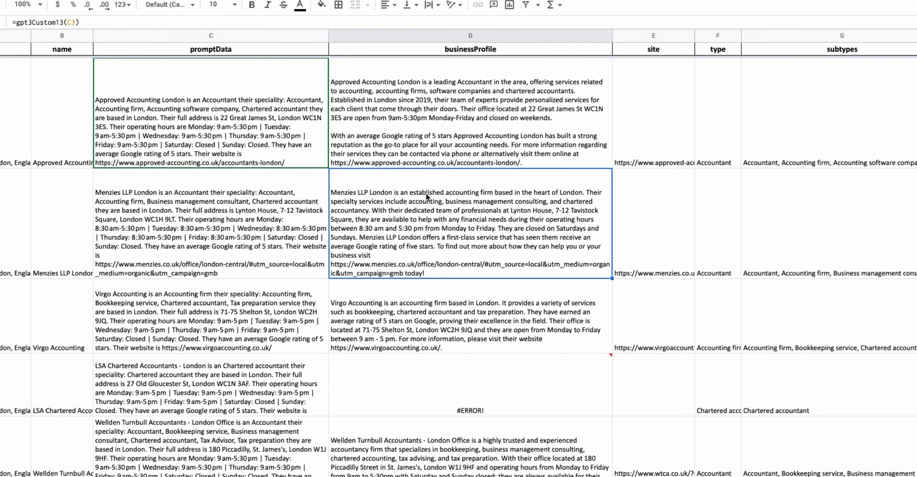
left_click(414, 215)
left_click(421, 140)
left_click(390, 209)
left_click(234, 200)
left_click(242, 125)
Step through the promptData formulas and subtypes of the following business rows.
left_click(229, 224)
left_click(228, 316)
key("Down")
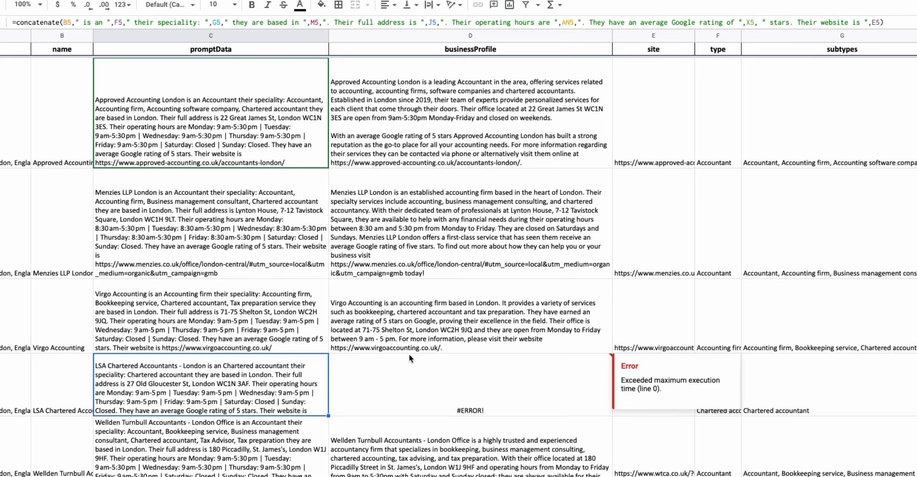
key("Up")
key("Up")
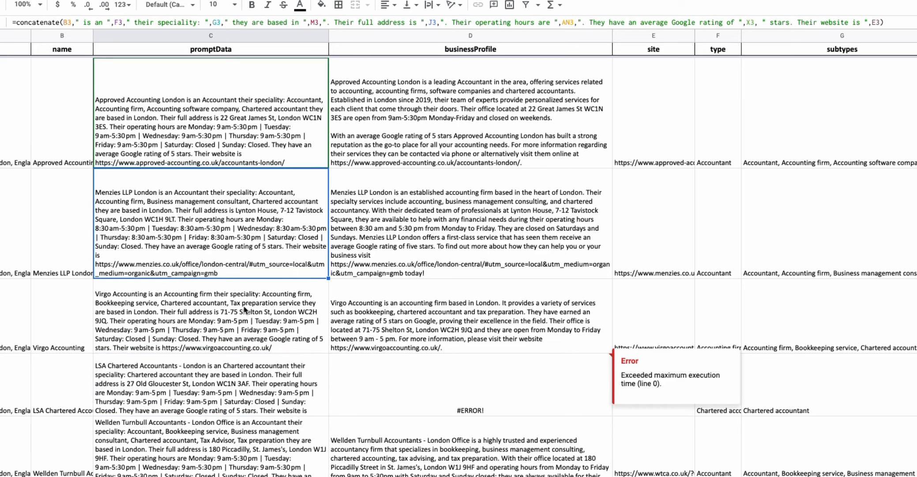
left_click(778, 261)
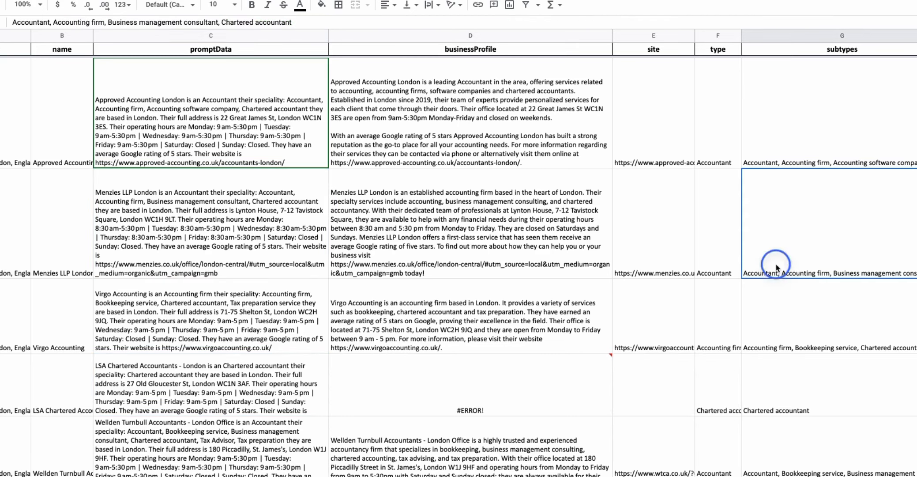
scroll(776, 304, "down", 2)
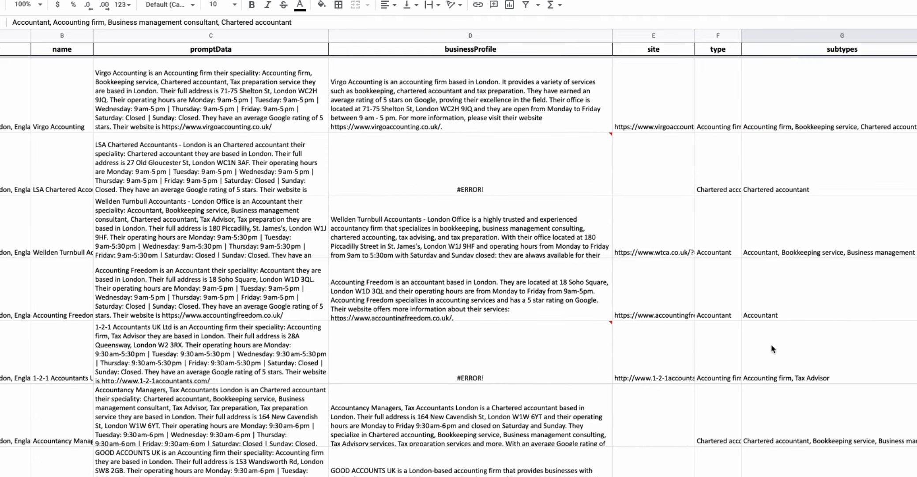
left_click(772, 347)
Clear the businessProfile cell showing an error for LSA Chartered Accountants.
left_click(513, 145)
left_click(508, 110)
left_click(495, 153)
key("Delete")
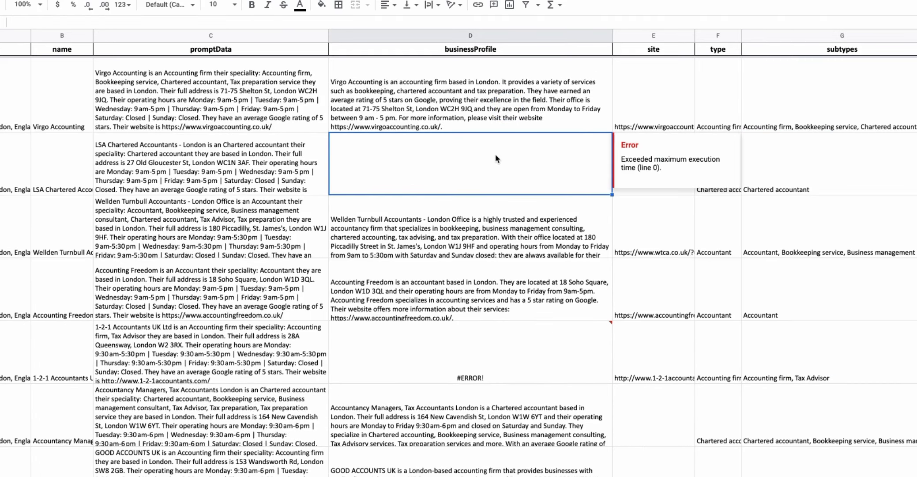
Undo clearing the LSA Chartered Accountants profile, then clear the erroring businessProfile cell for 1-2-1 Accountants UK Ltd.
key("ctrl+z")
left_click(446, 364)
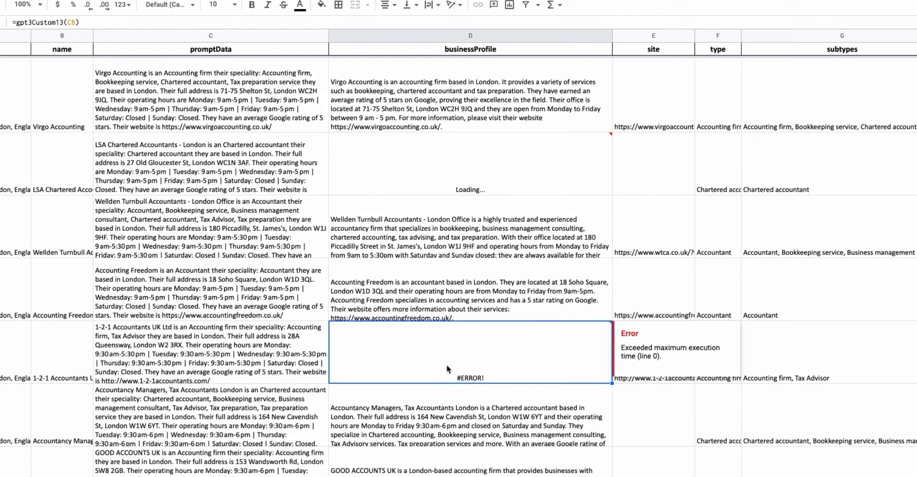
key("Delete")
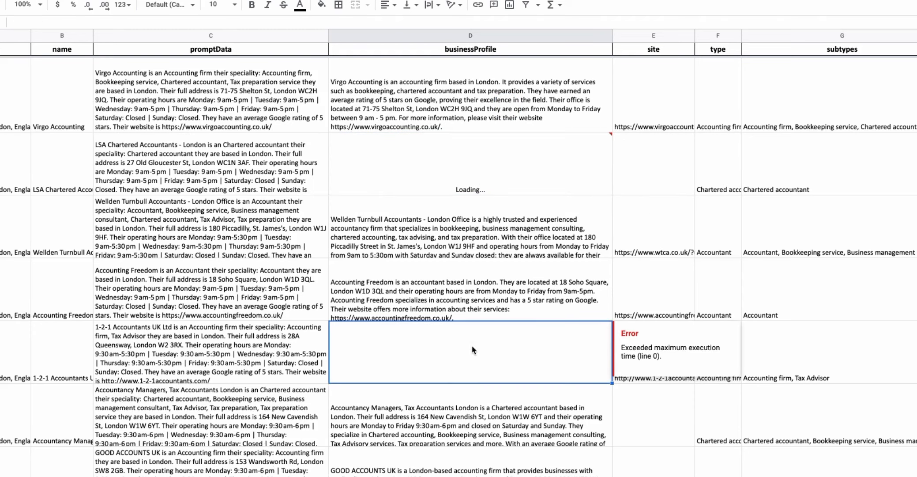
Scroll through the business rows and inspect the subtypes cells of the first businesses.
scroll(471, 315, "down", 5)
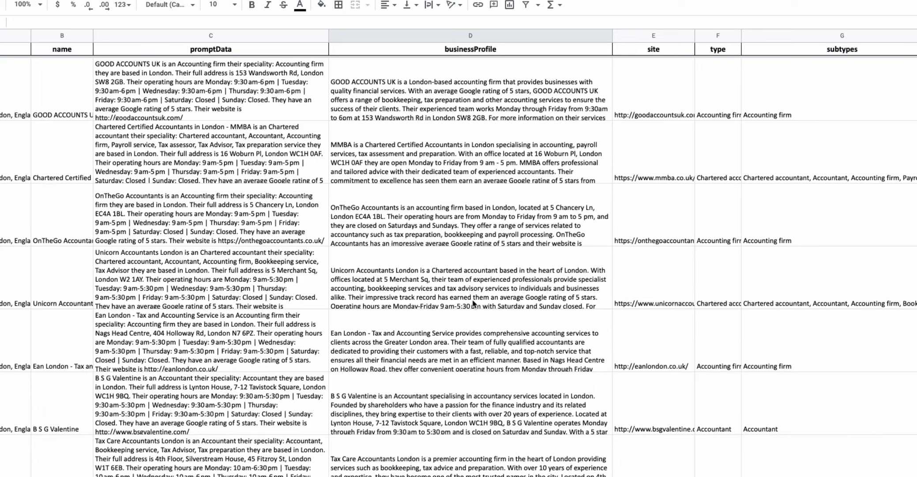
scroll(473, 303, "down", 1)
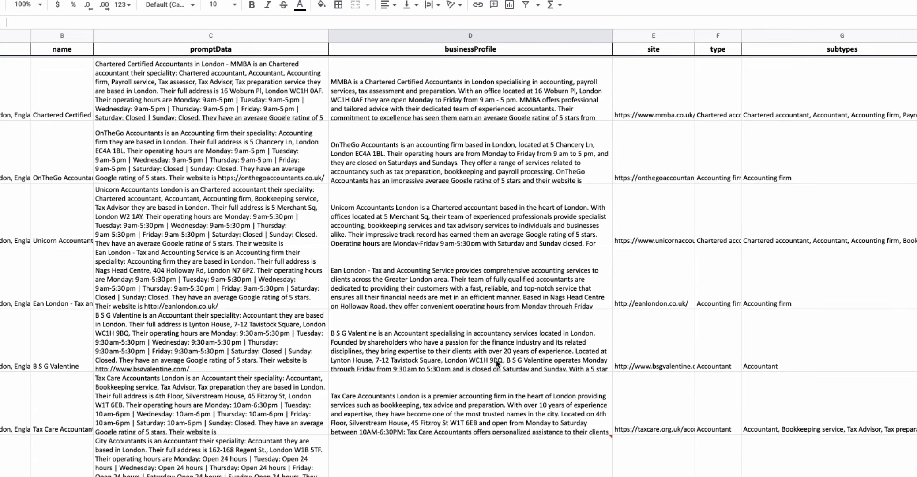
scroll(498, 363, "down", 5)
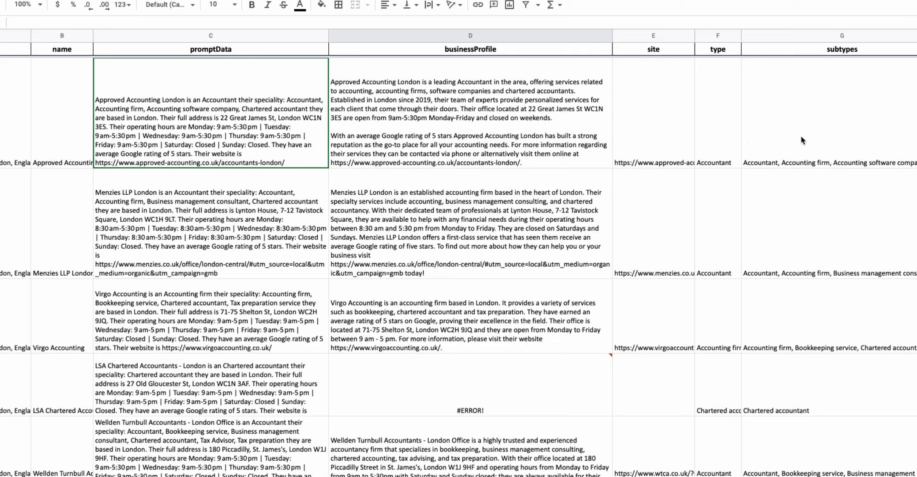
left_click(797, 156)
double_click(871, 265)
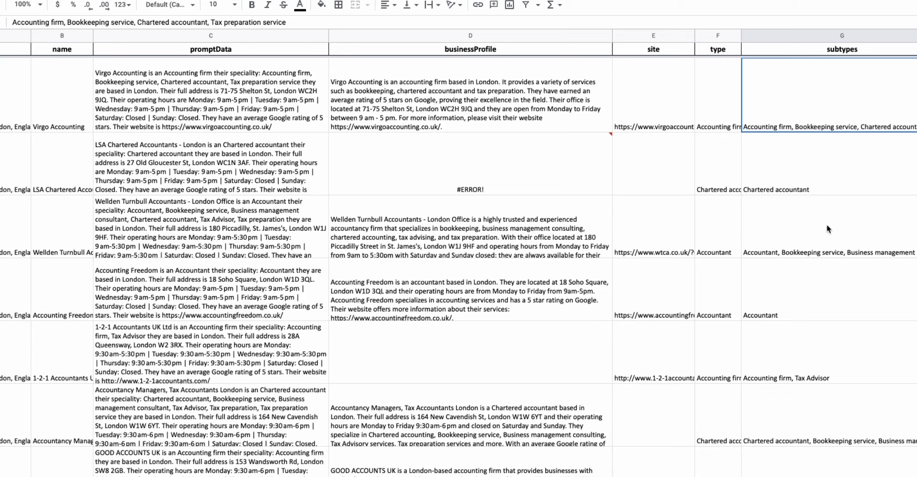
left_click(823, 242)
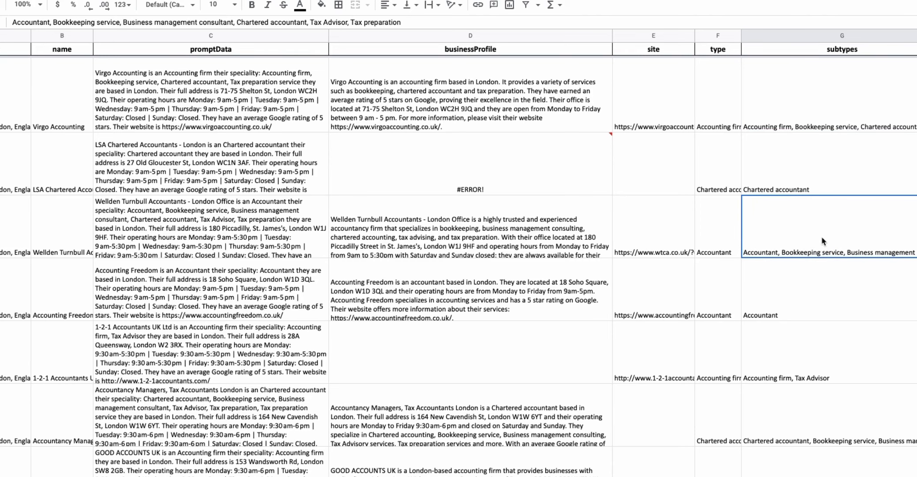
scroll(821, 241, "down", 1)
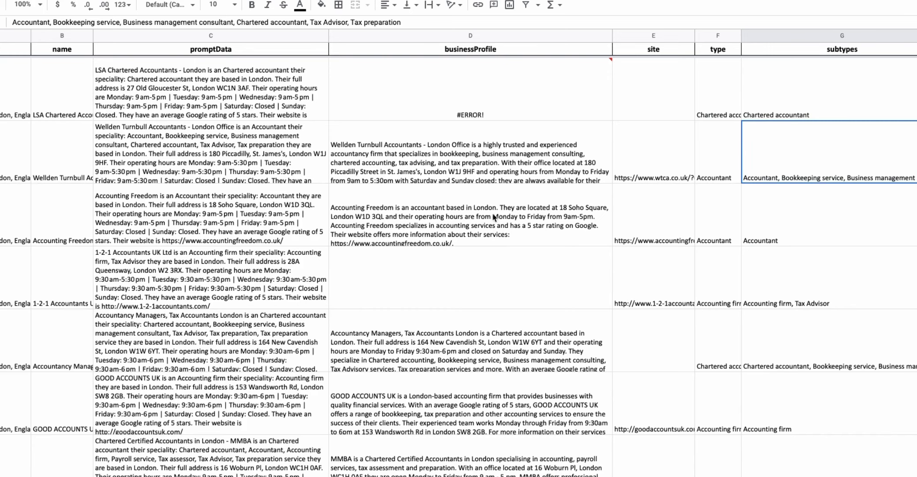
Scroll across the remaining data columns such as working hours, logo and owner details and back.
scroll(552, 208, "right", 10)
scroll(553, 207, "right", 15)
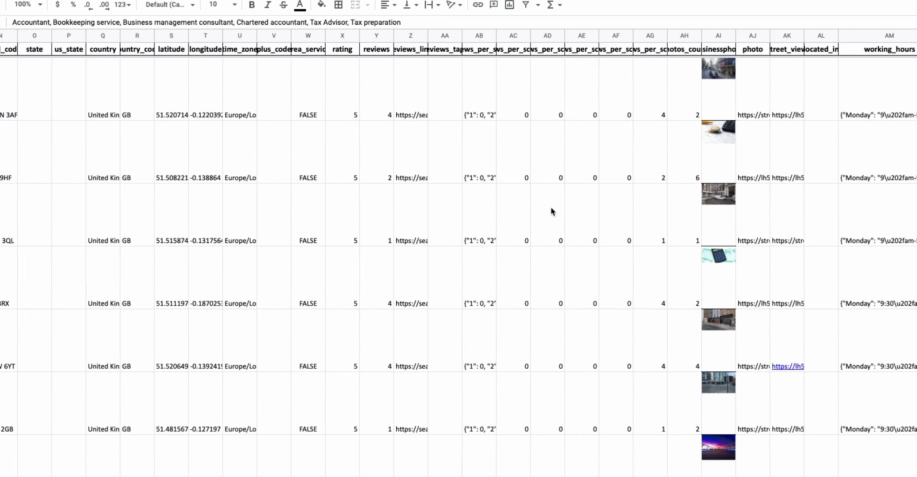
scroll(550, 212, "right", 5)
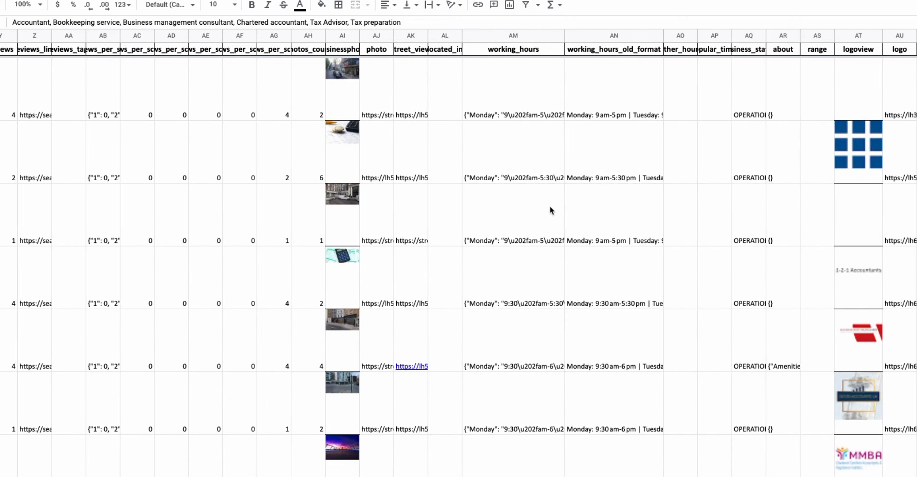
scroll(508, 206, "right", 10)
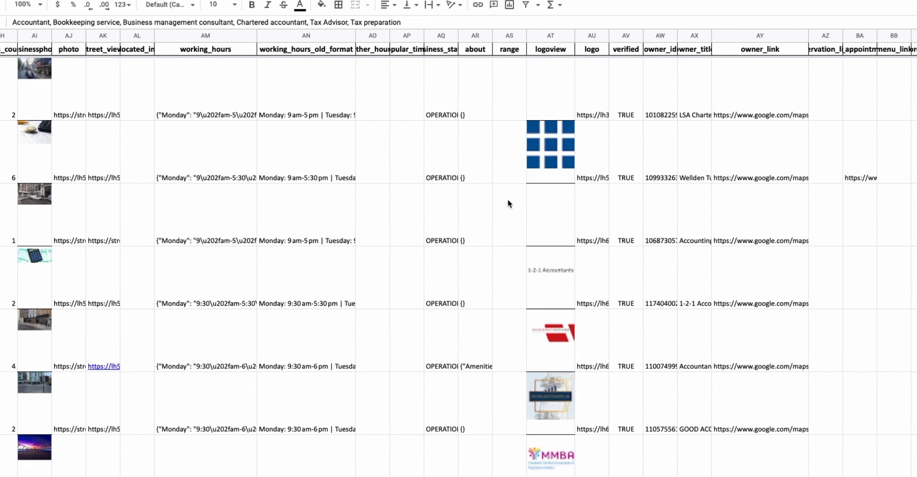
scroll(475, 219, "right", 1)
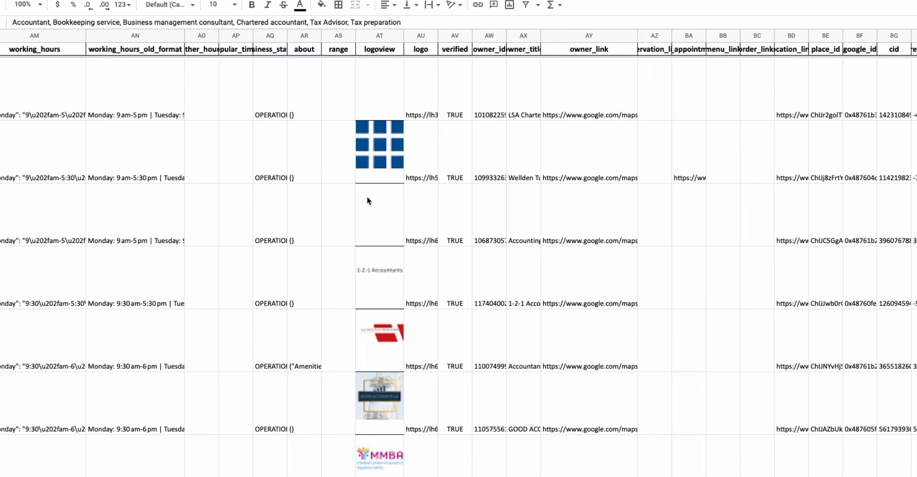
scroll(349, 186, "left", 10)
scroll(349, 186, "left", 10)
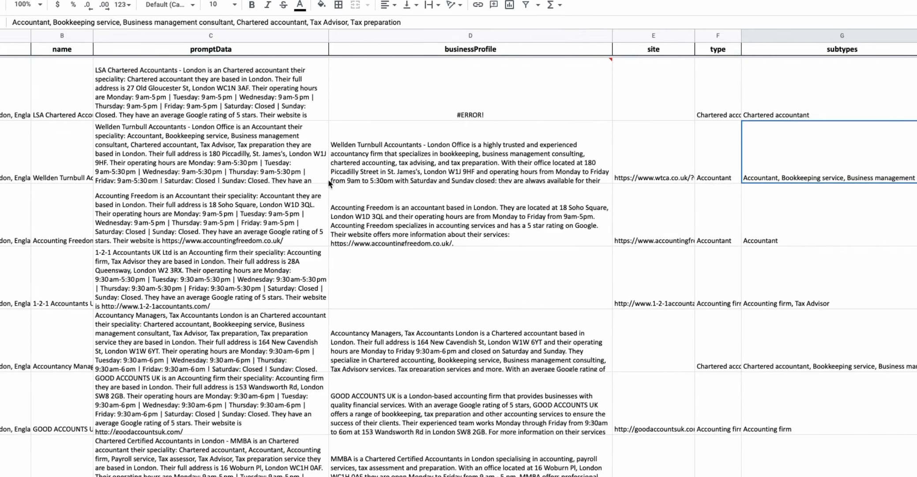
Inspect the promptData concatenate formula and the businessProfile formula of neighbouring rows.
left_click(260, 107)
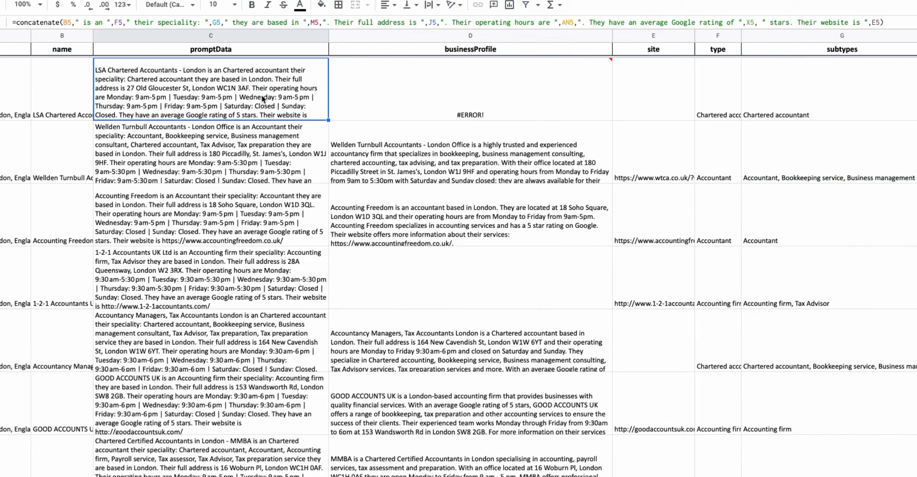
left_click(412, 160)
scroll(412, 160, "up", 3)
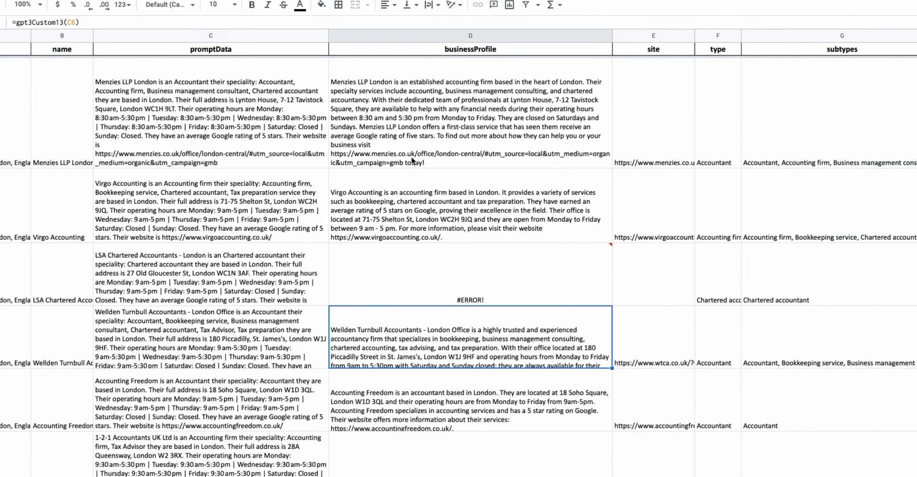